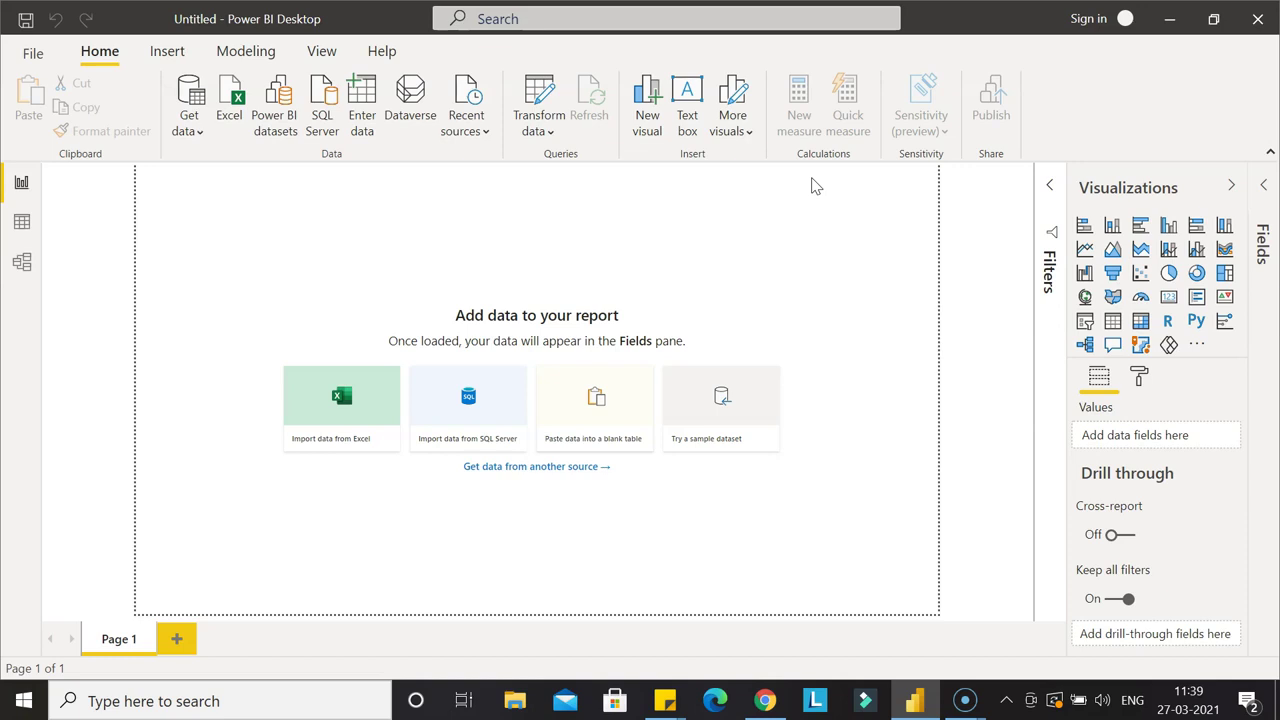
Step: Open Sample - Superstore - Orders.csv through Get data > Text/CSV to preview it
click(554, 250)
click(190, 128)
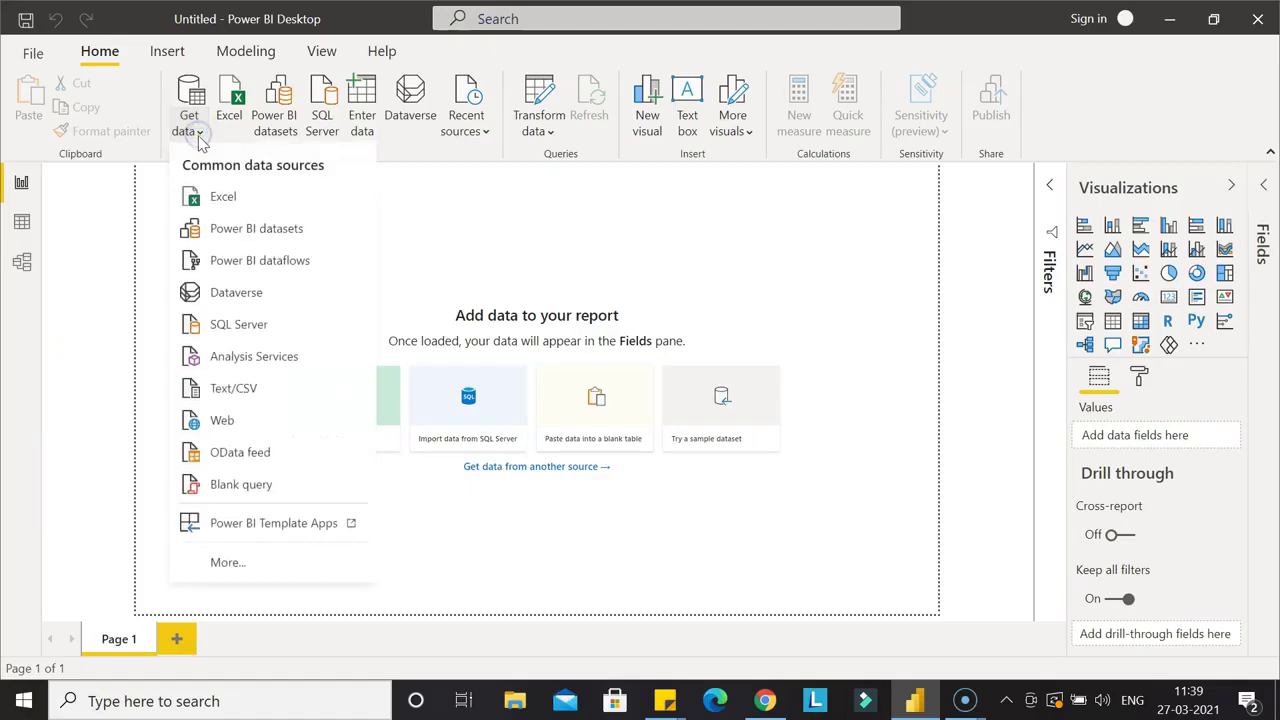
click(252, 388)
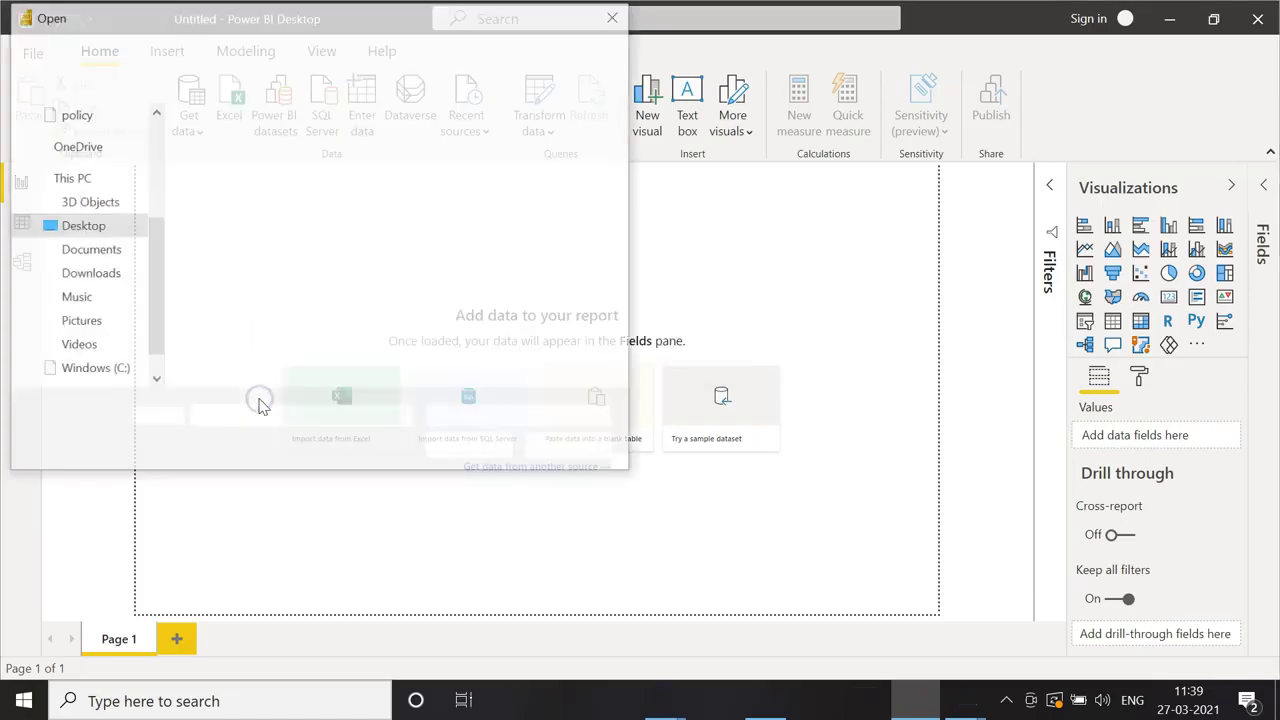
double_click(251, 229)
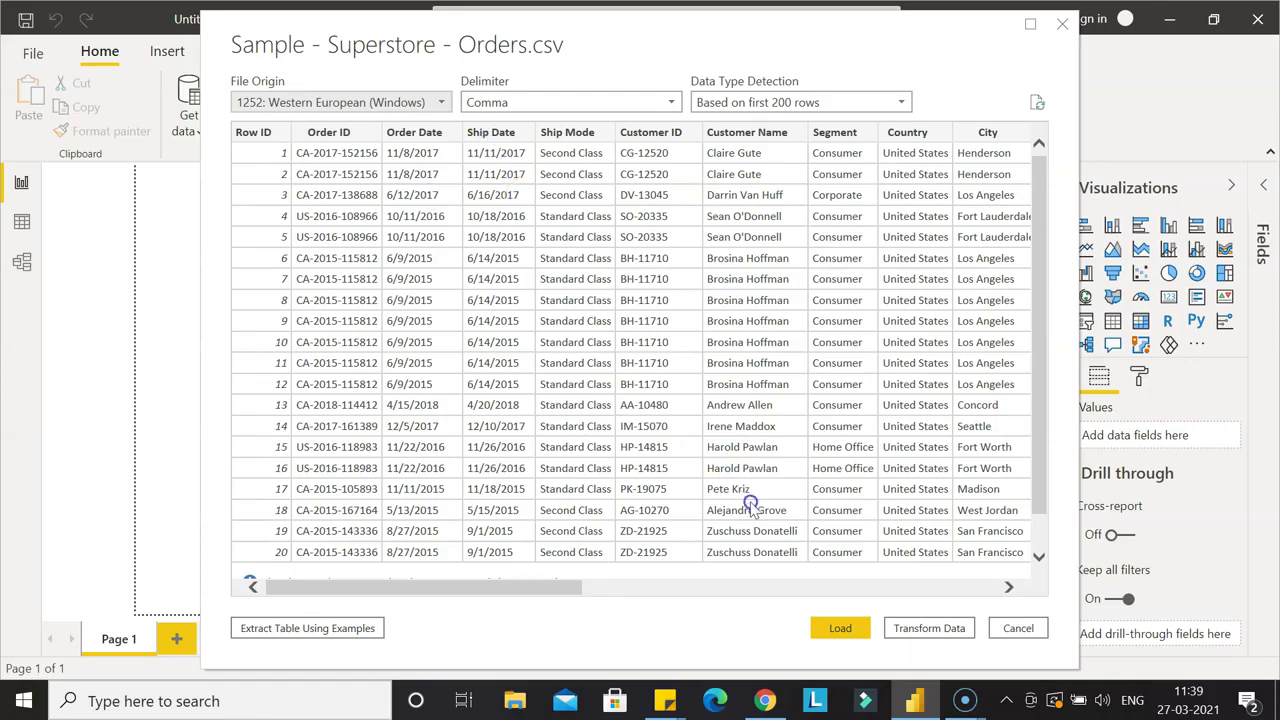
Step: Load the previewed Sample - Superstore - Orders data into the report
click(838, 624)
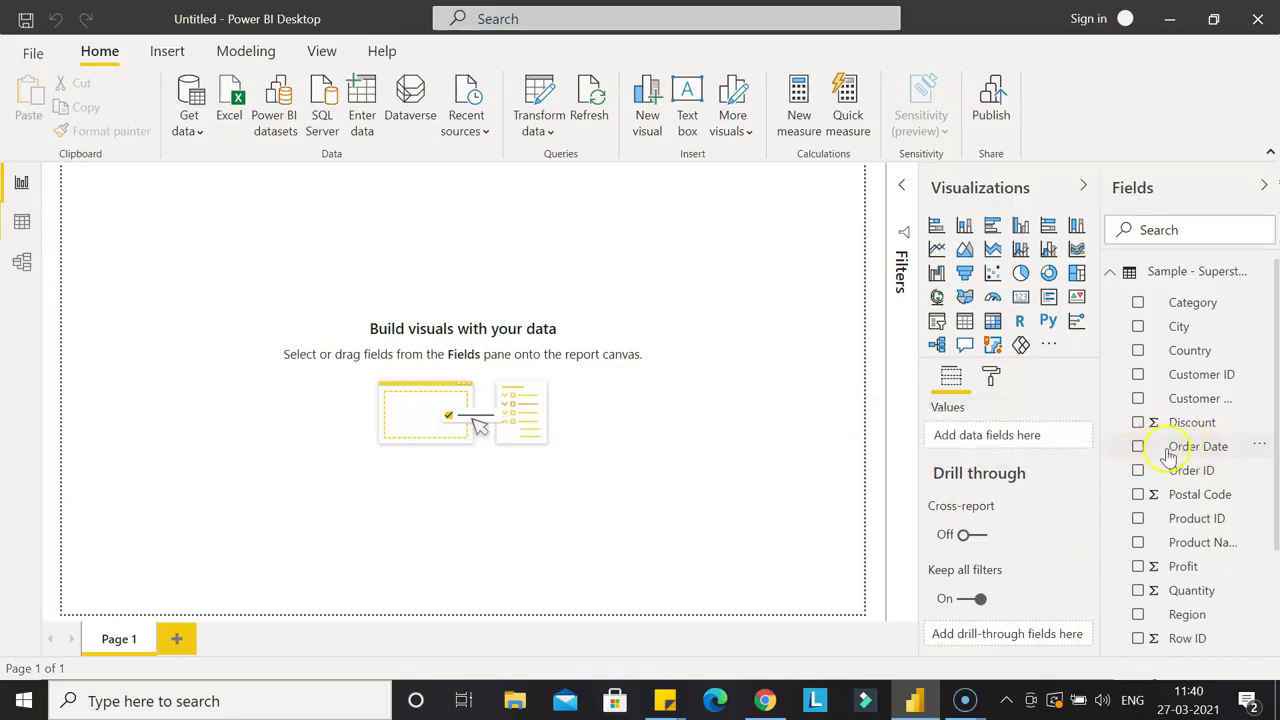
Step: Add a slicer to the report page and fill it with the Order Date field
click(937, 321)
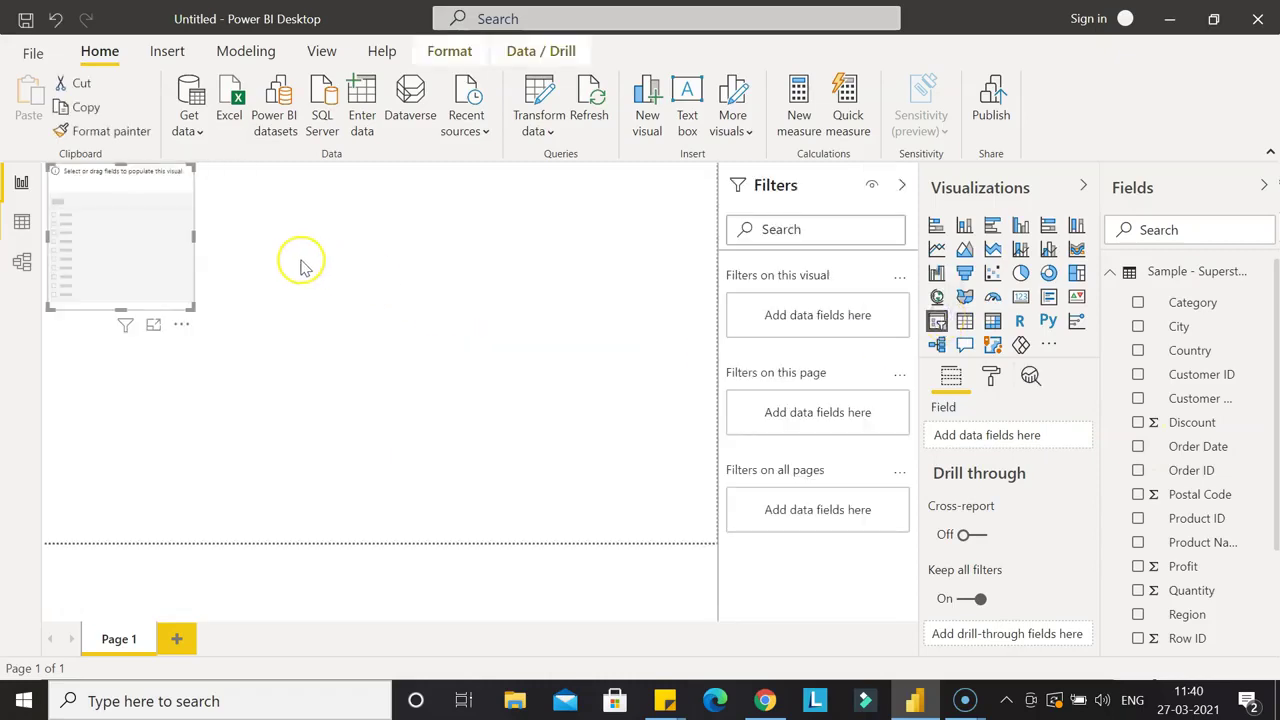
click(1137, 446)
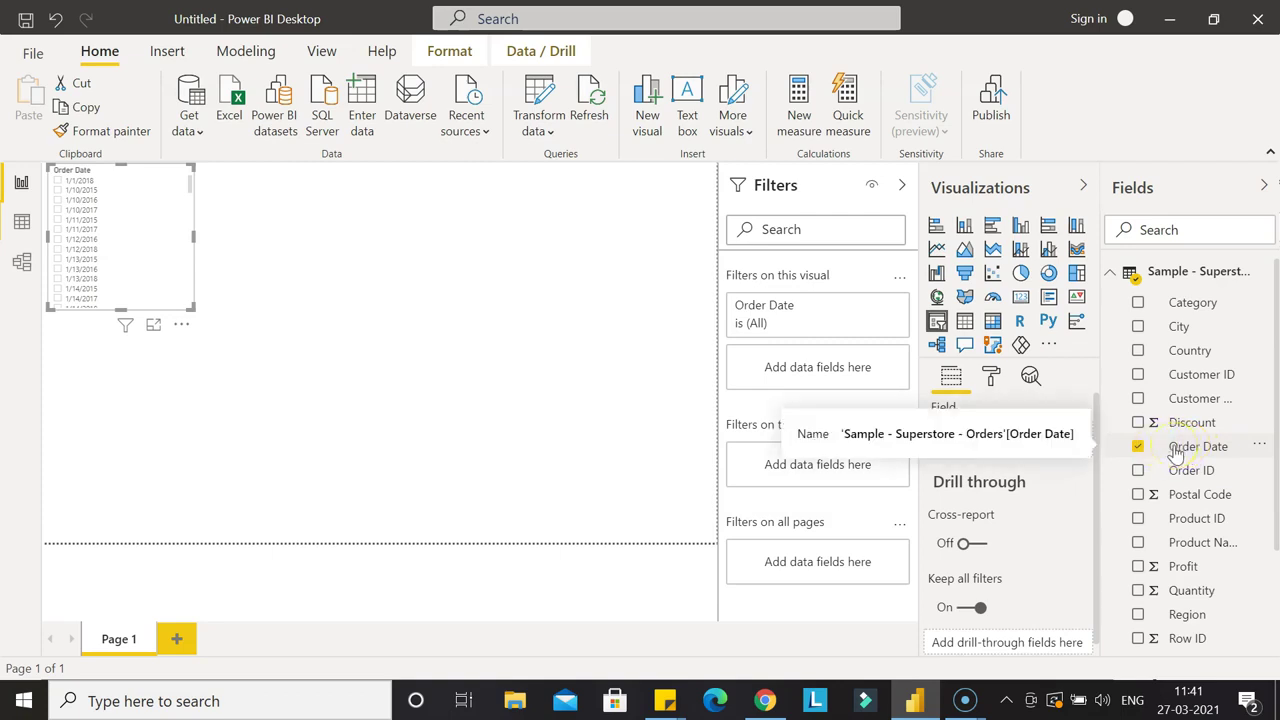
Step: In Data view, change the Order Date column's data type from Text to Date
click(22, 222)
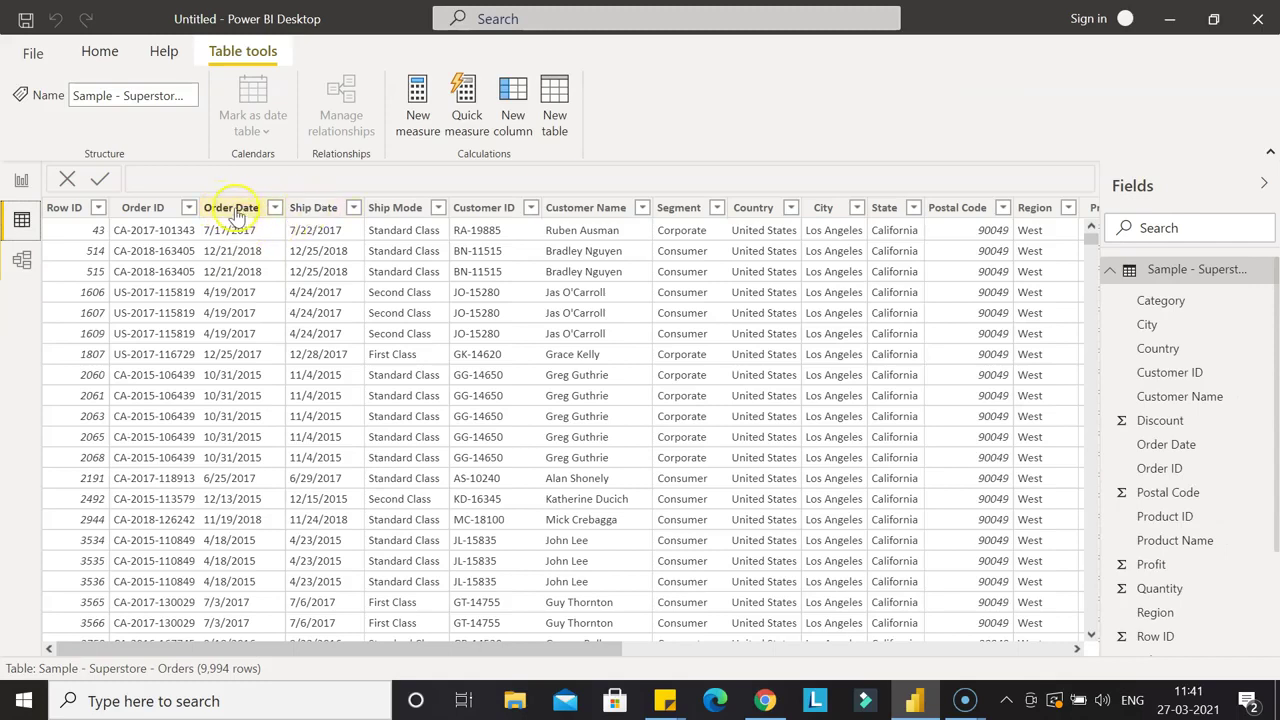
click(236, 209)
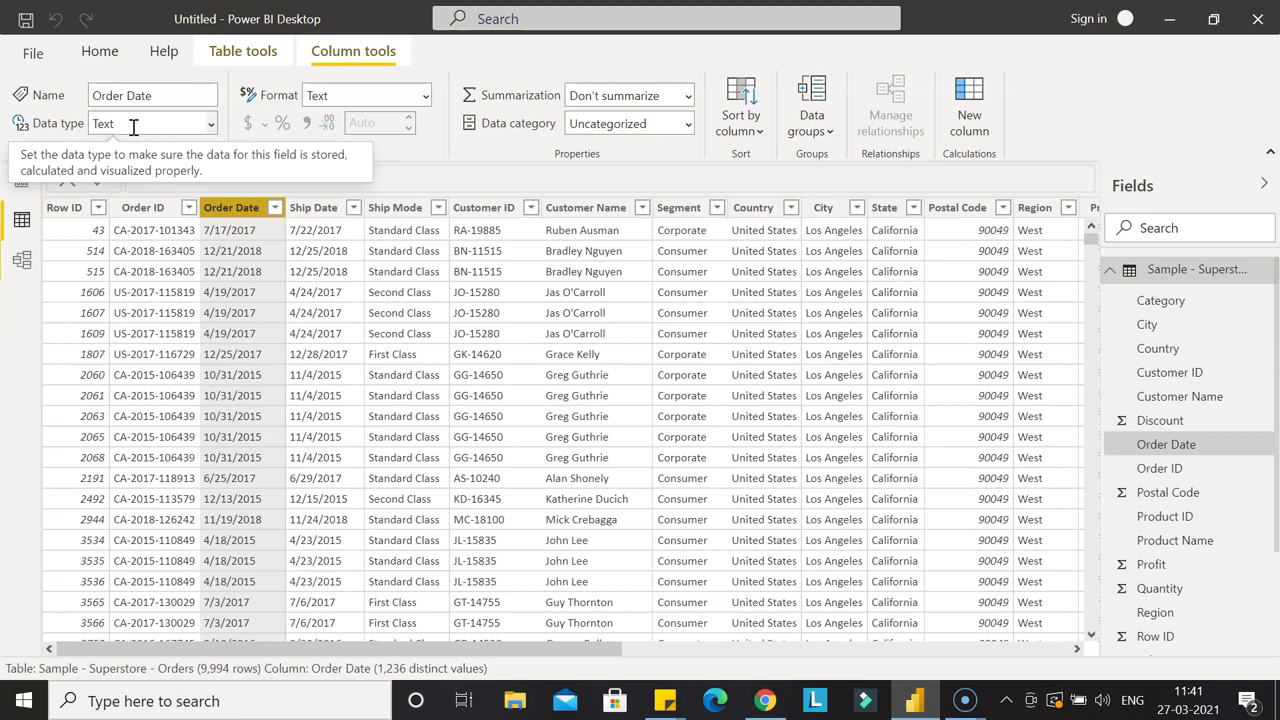
click(211, 124)
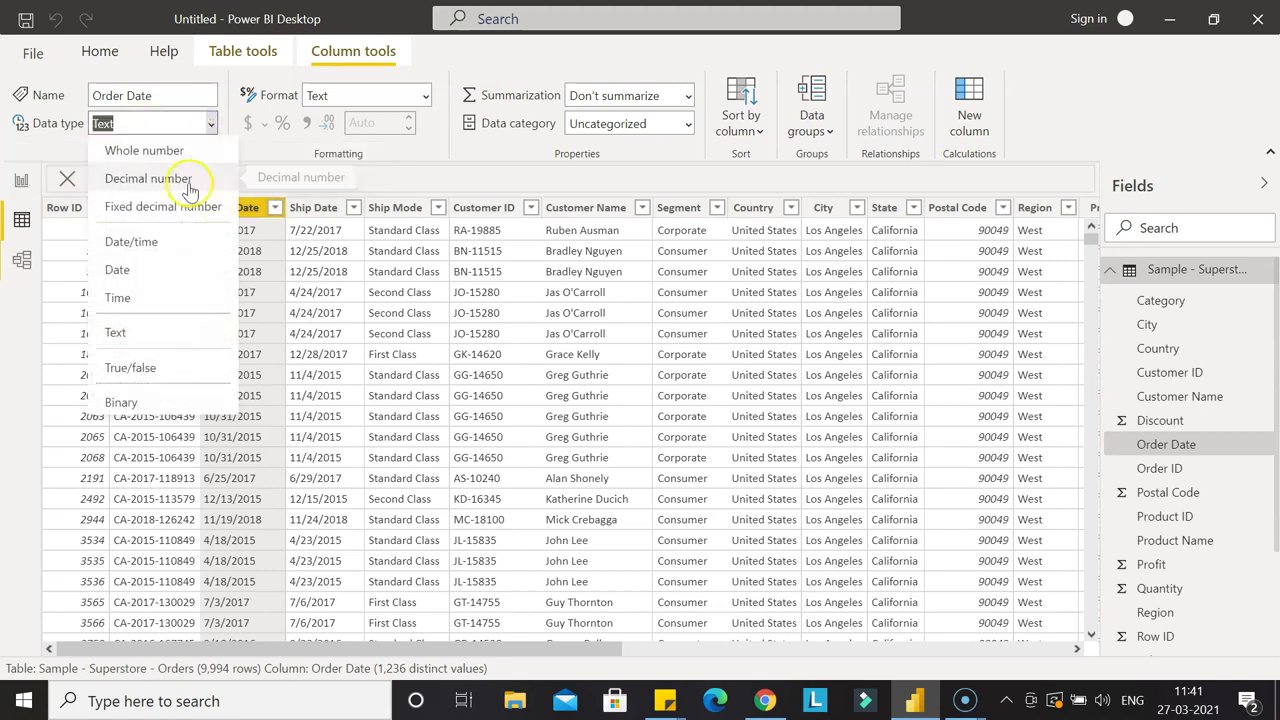
click(181, 271)
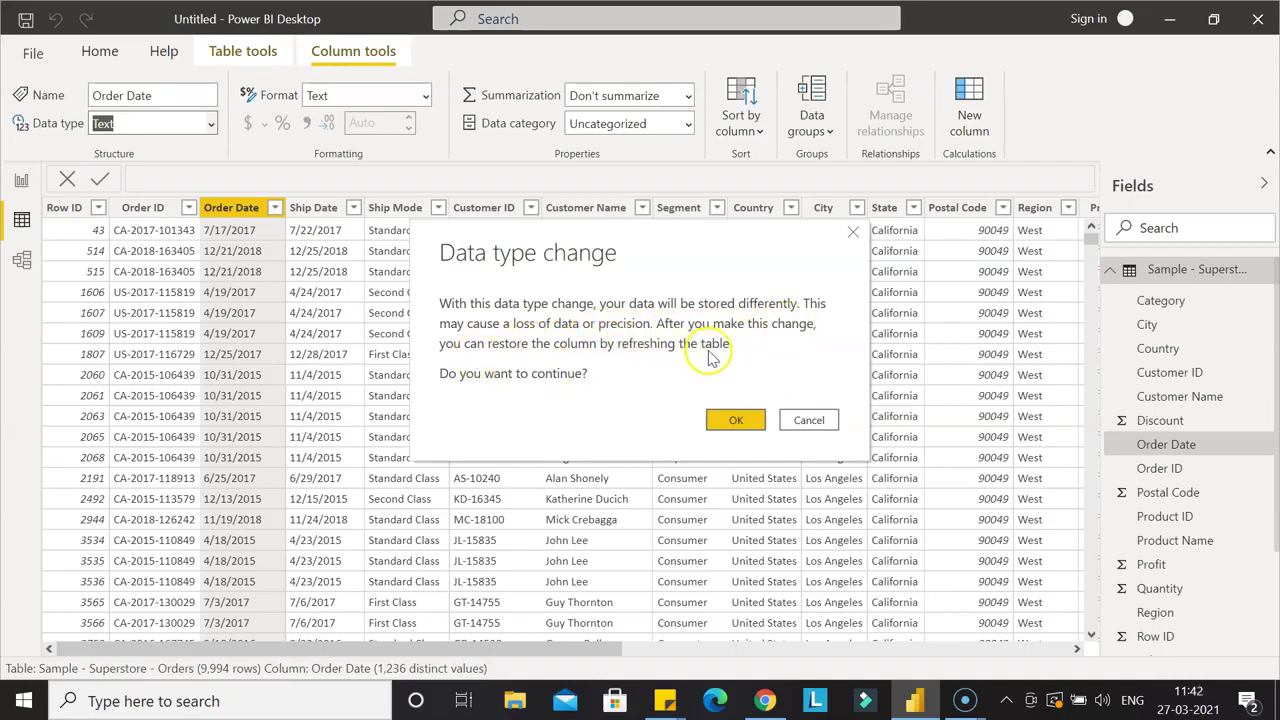
Step: Confirm the Date type, format Order Date as *14-03-2001 (dd-mm-yyyy), and return to Report view
click(734, 420)
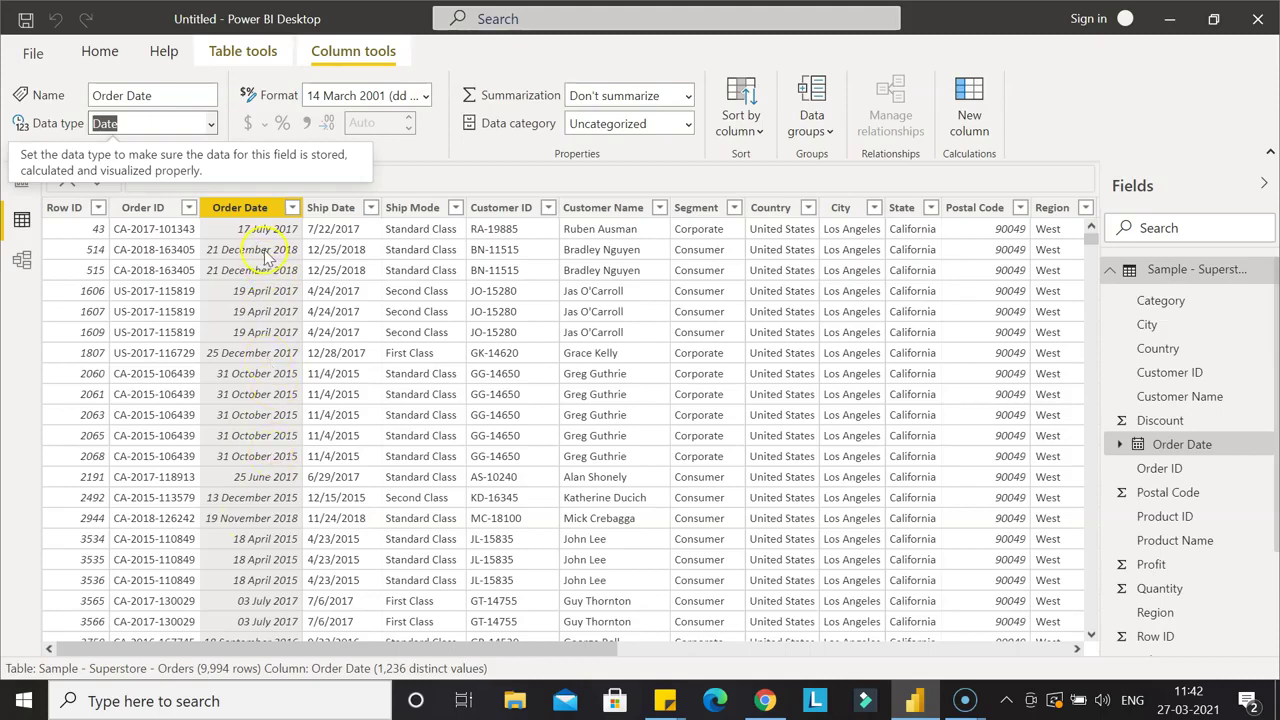
click(425, 95)
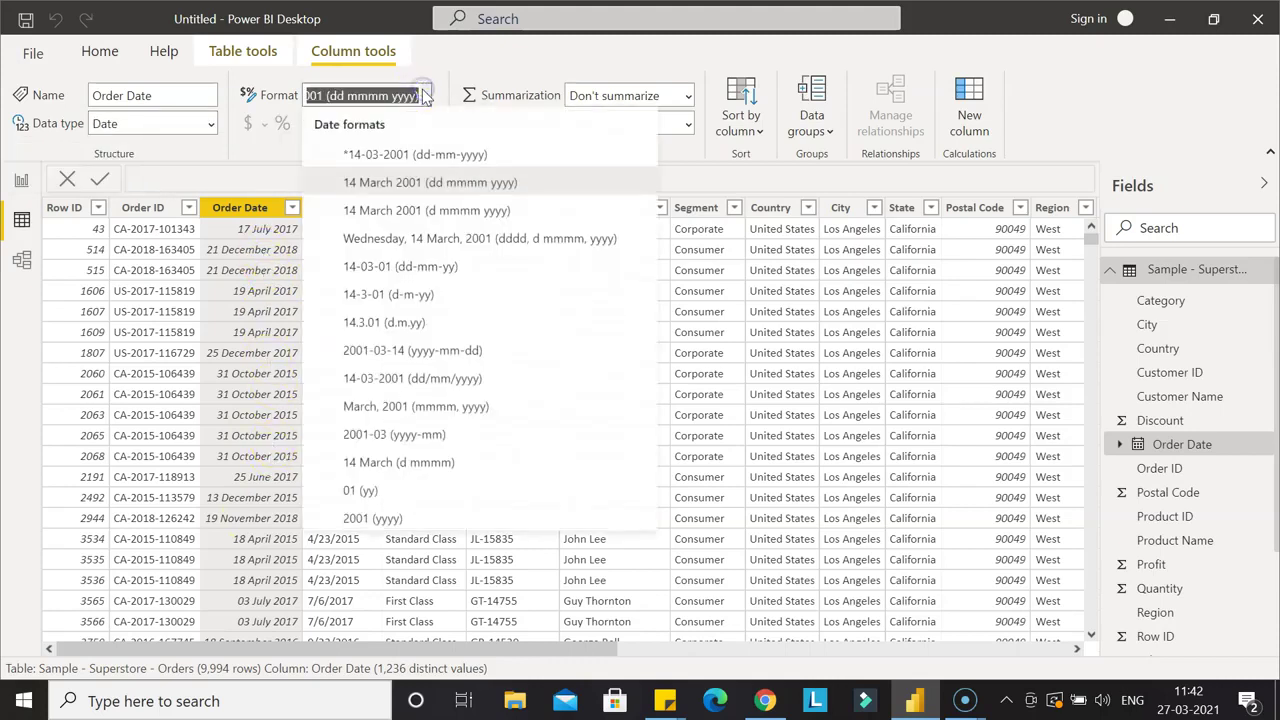
click(460, 158)
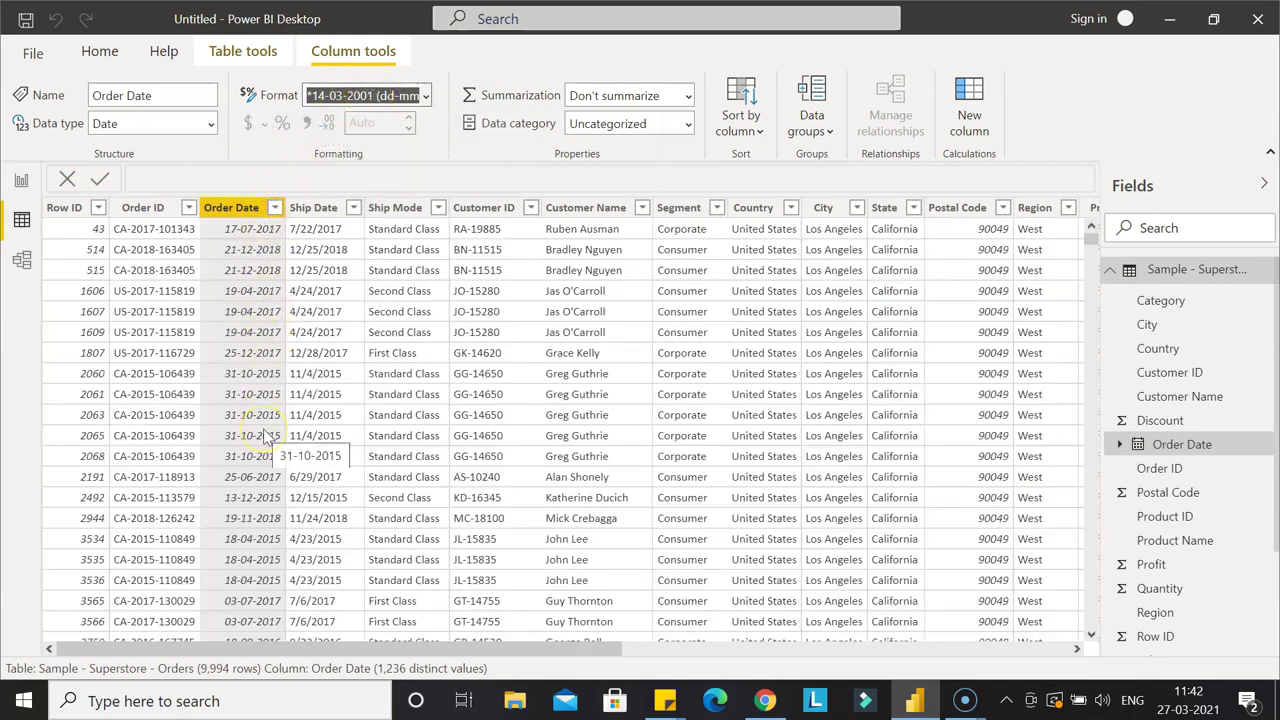
click(22, 181)
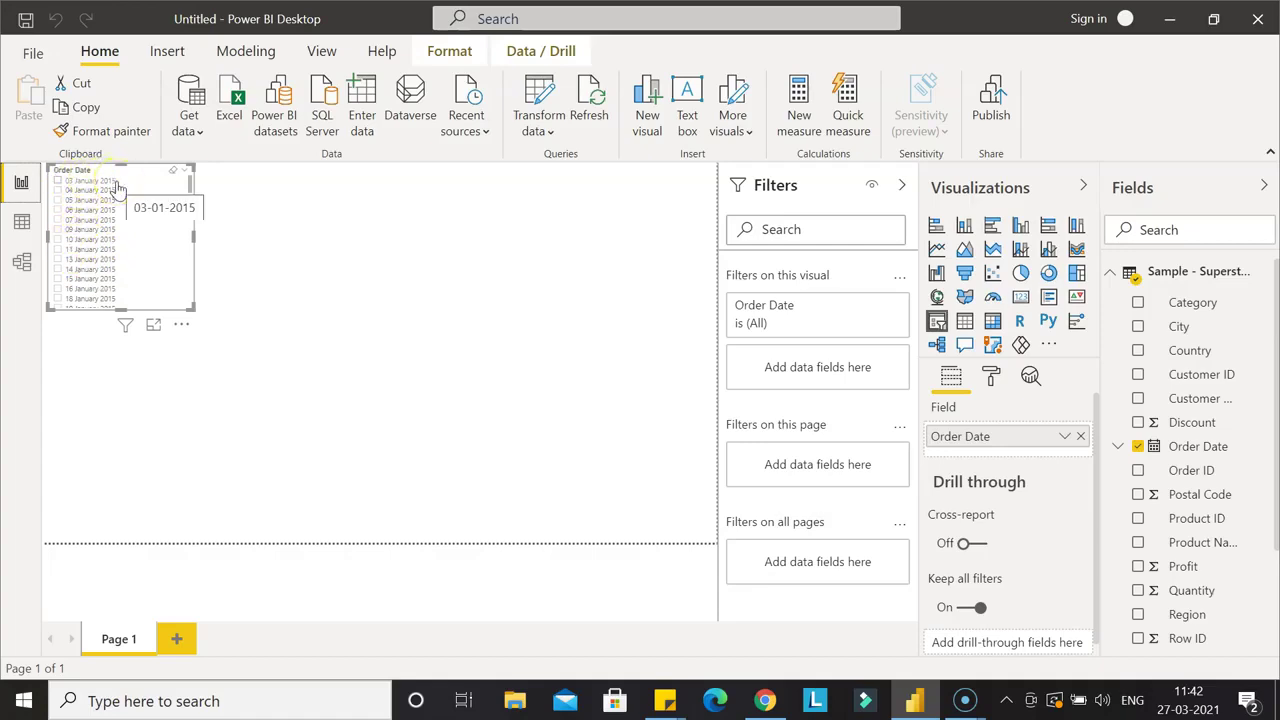
click(22, 228)
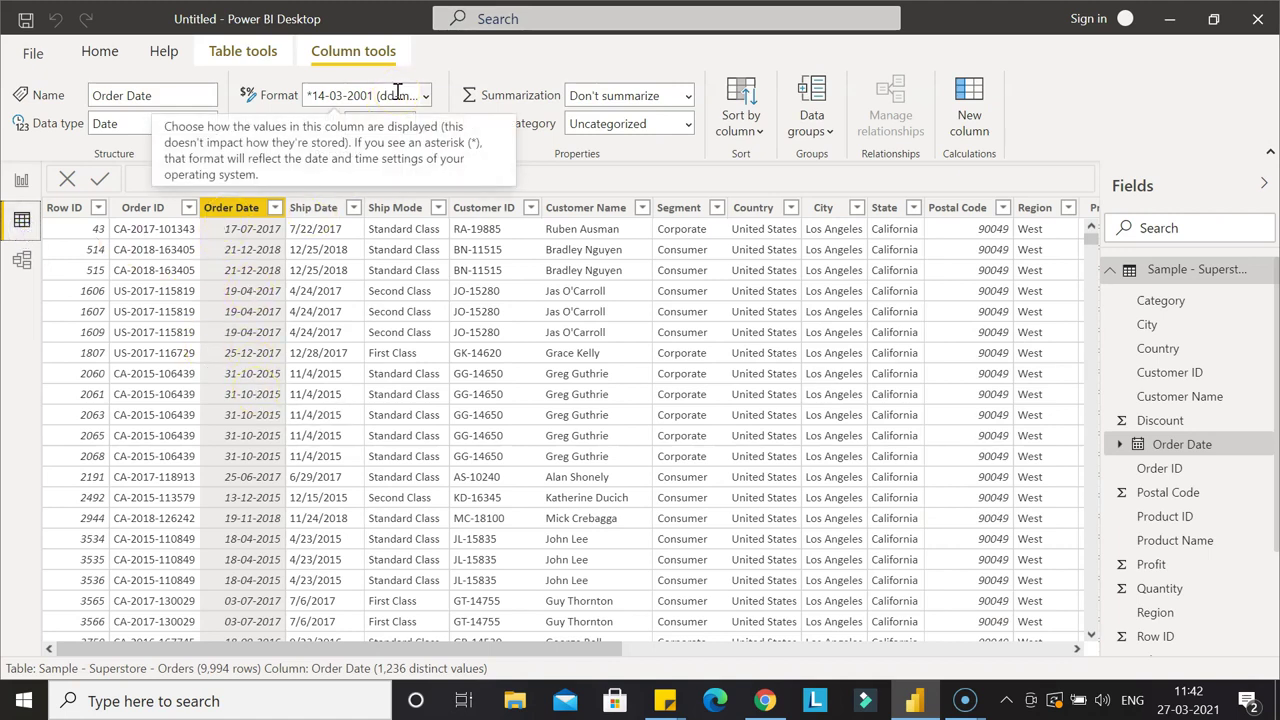
click(18, 184)
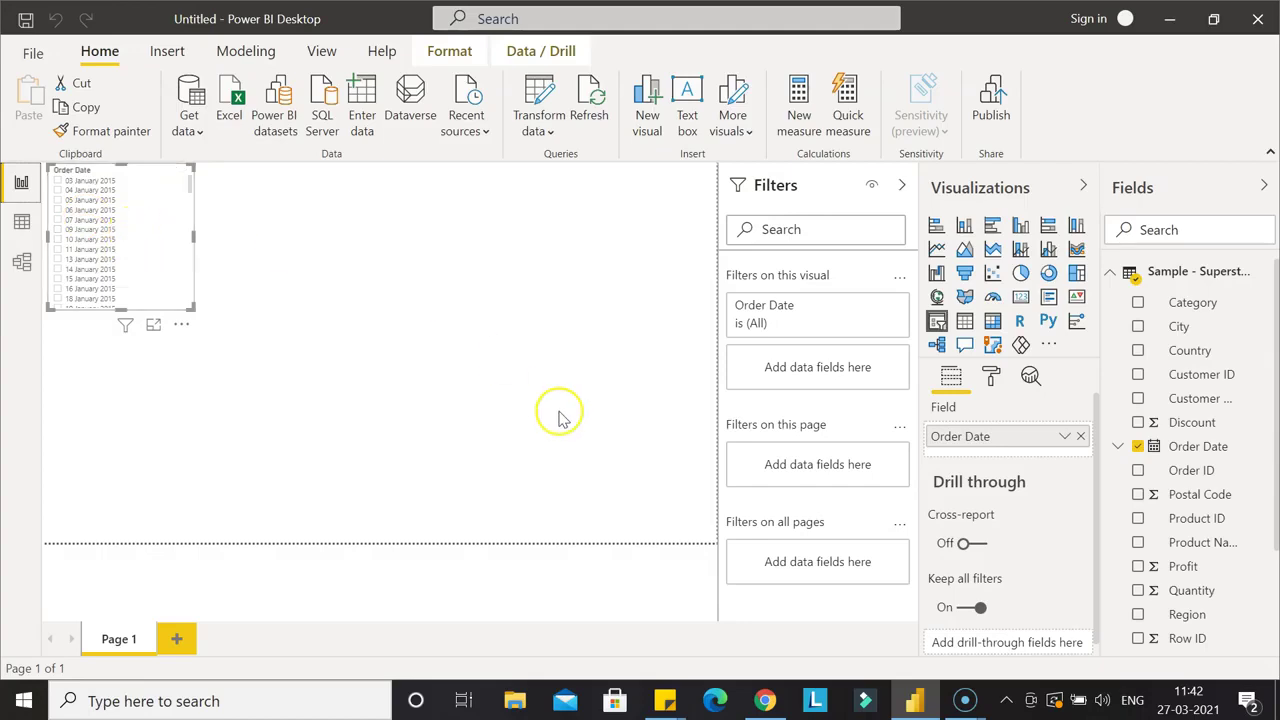
click(1118, 448)
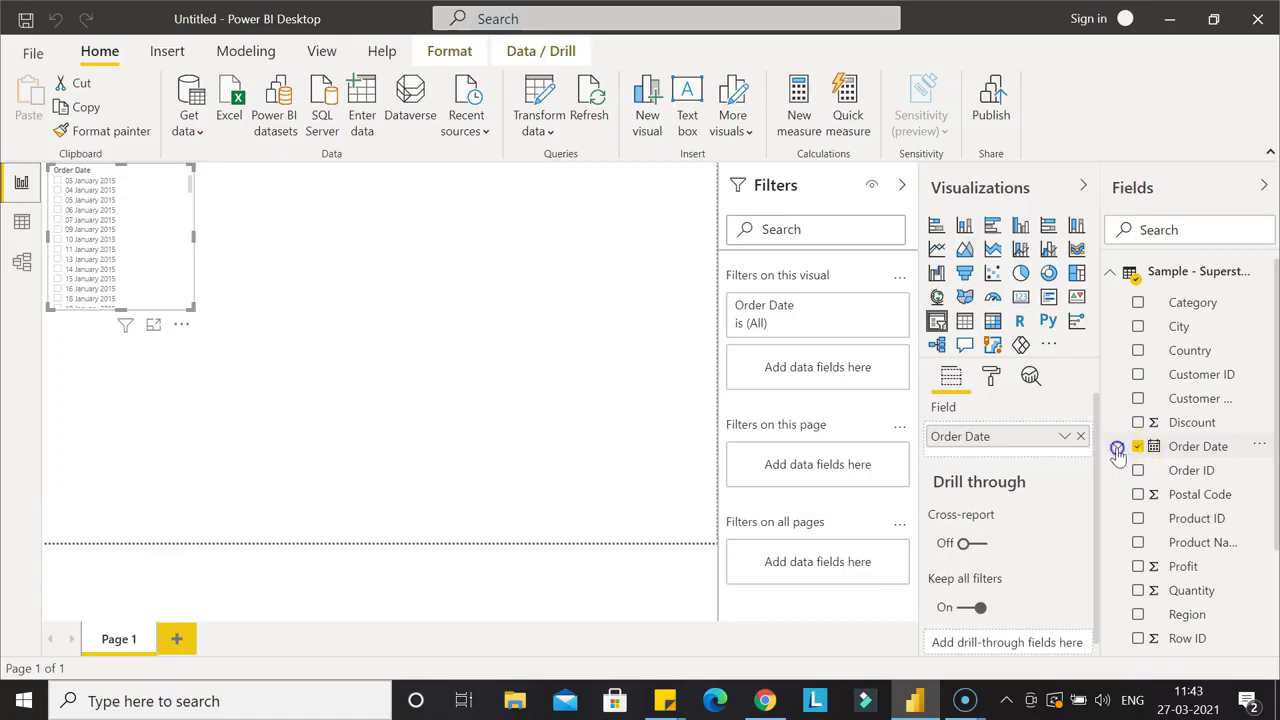
Step: Expand Order Date's Date Hierarchy in Fields and widen the pane so names show fully
click(1117, 448)
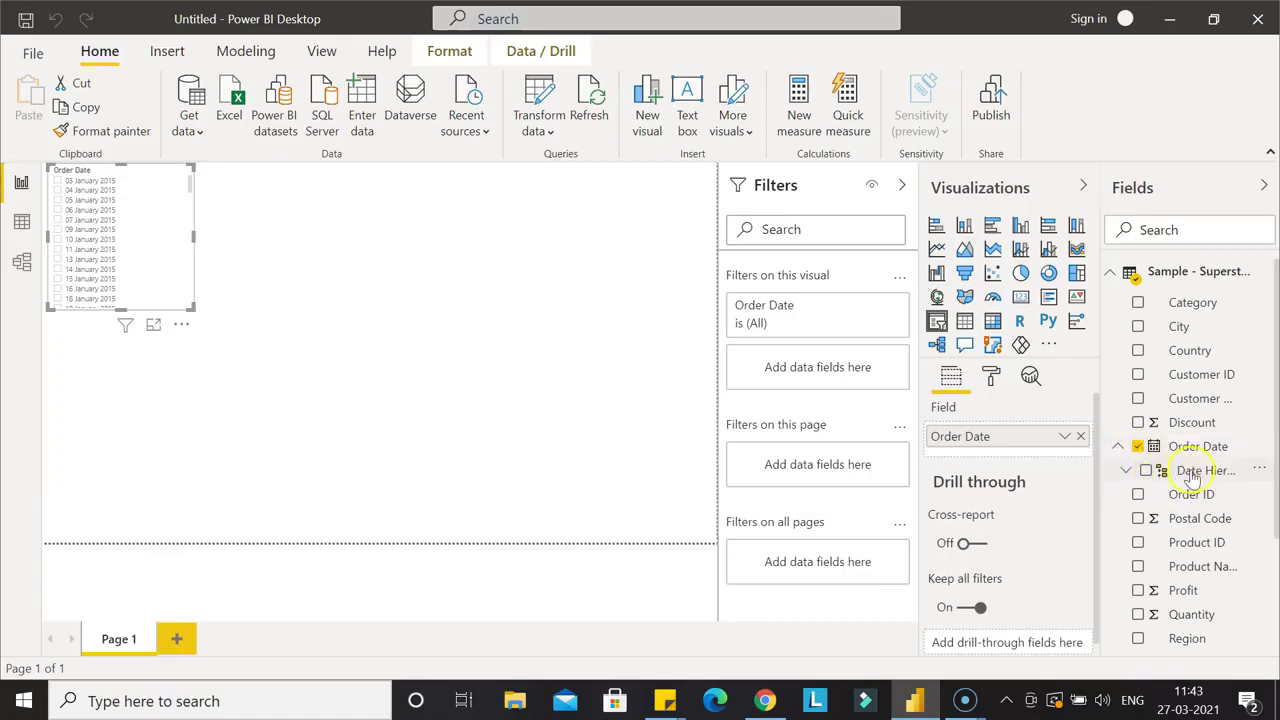
click(1125, 470)
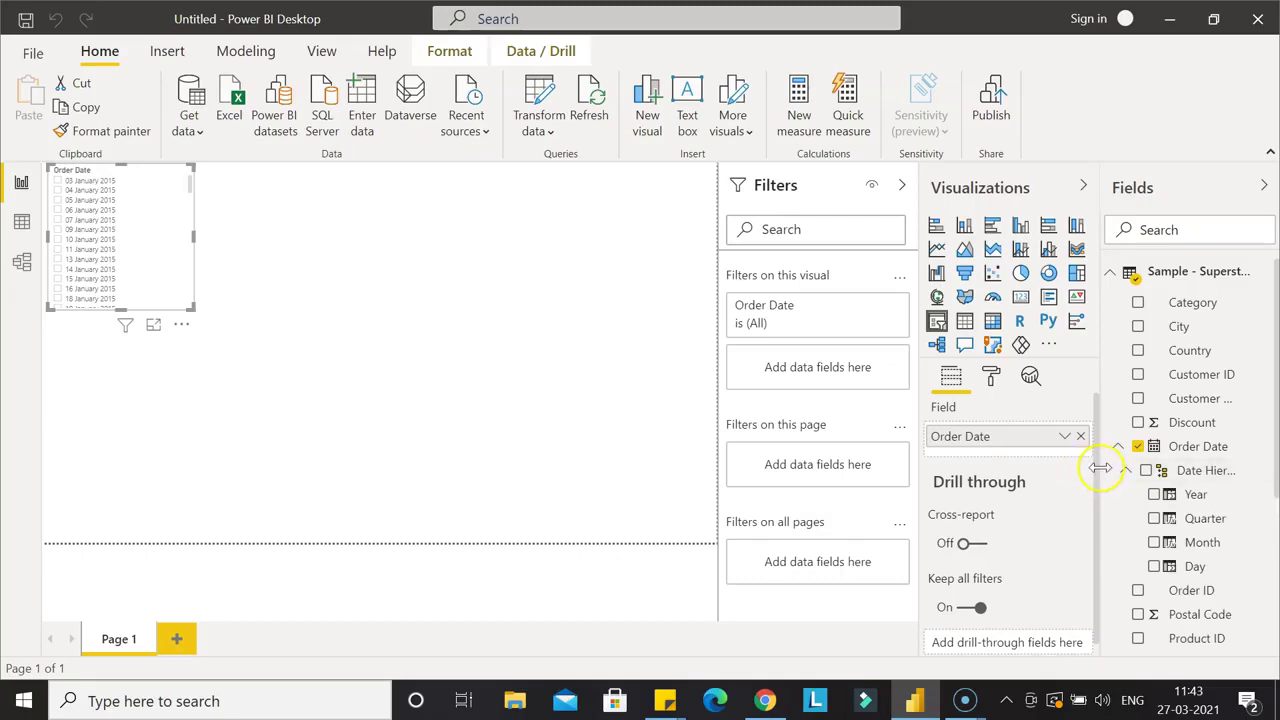
drag(1108, 466, 1046, 475)
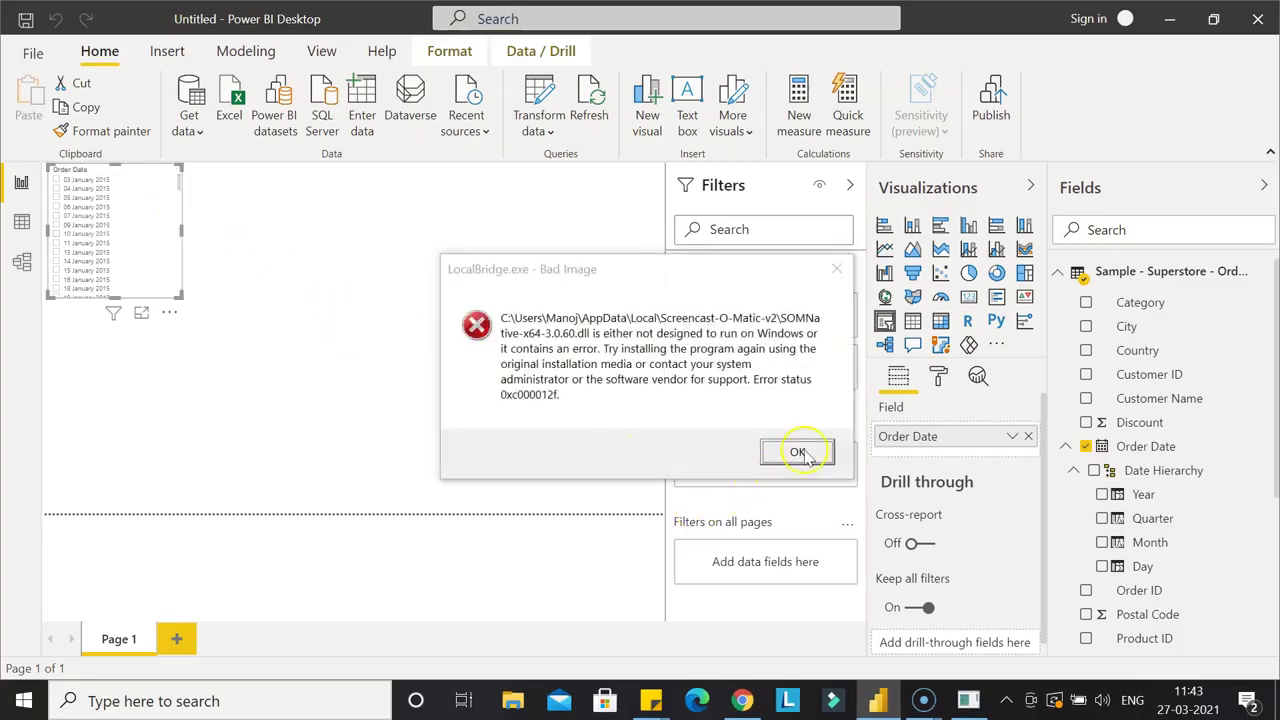
Step: Dismiss the LocalBridge.exe Bad Image error dialog, ticking 07 January 2015 in the slicer meanwhile
click(790, 453)
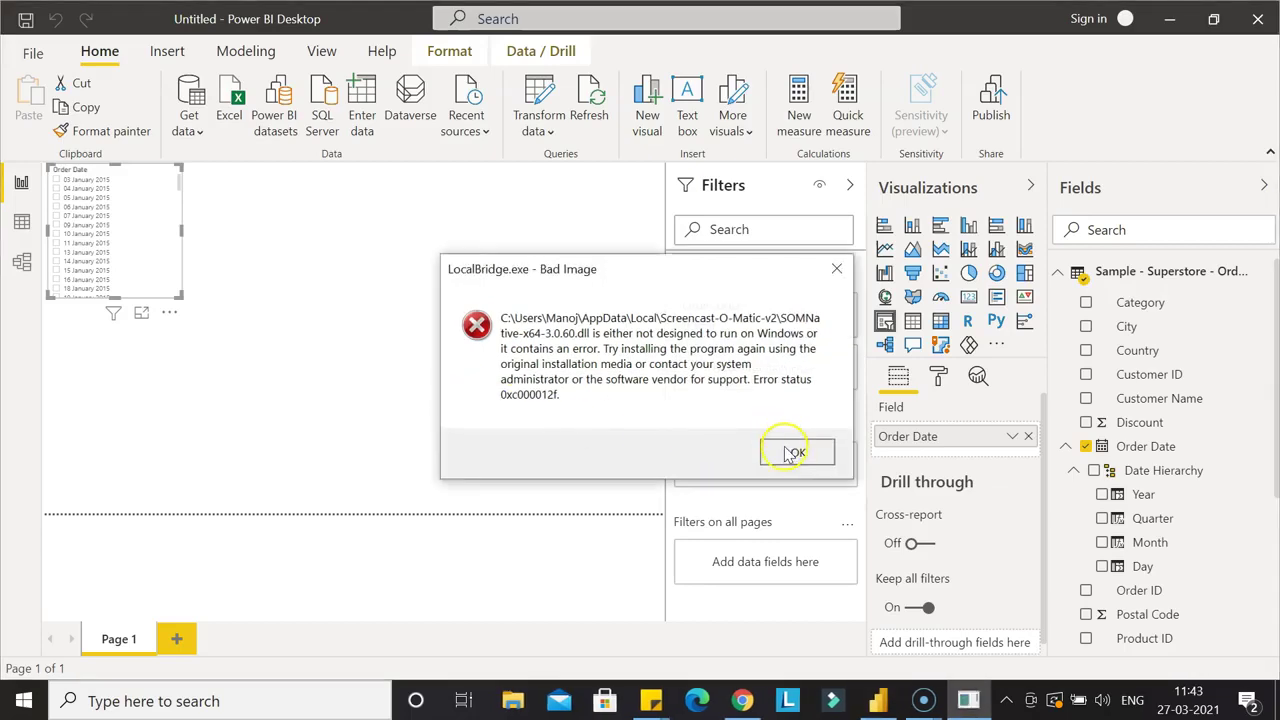
click(788, 455)
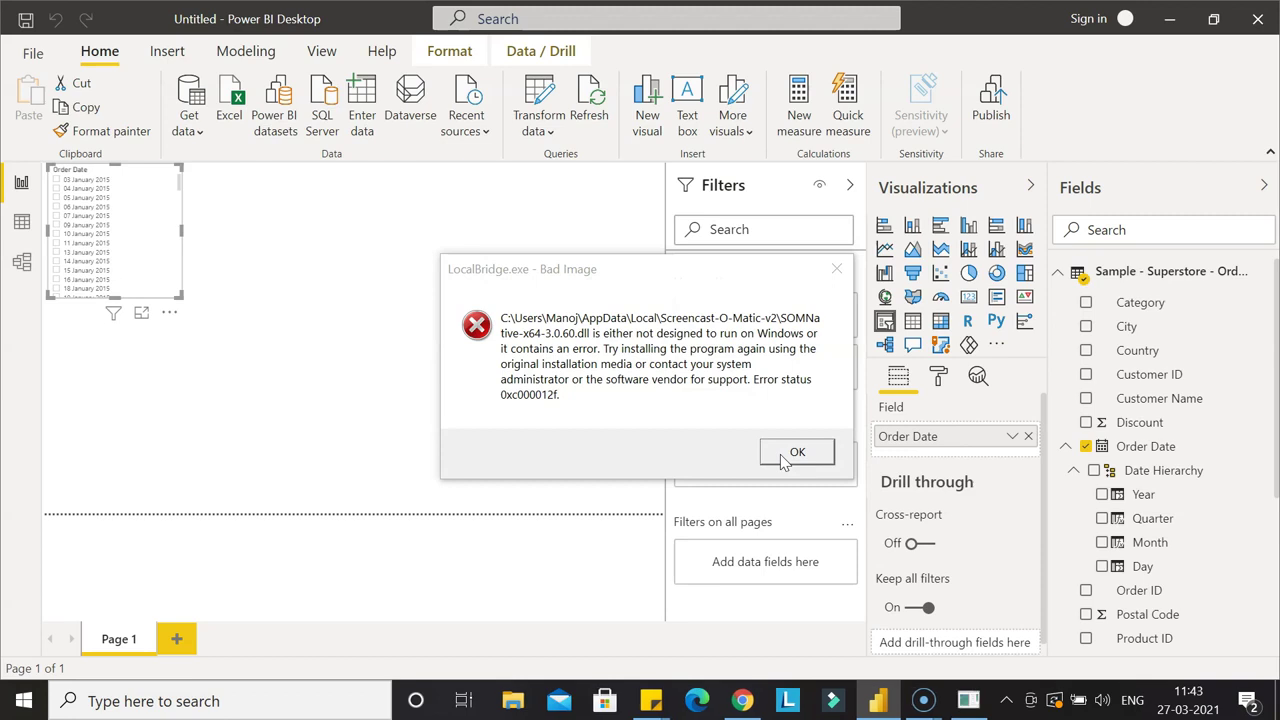
click(790, 455)
click(415, 265)
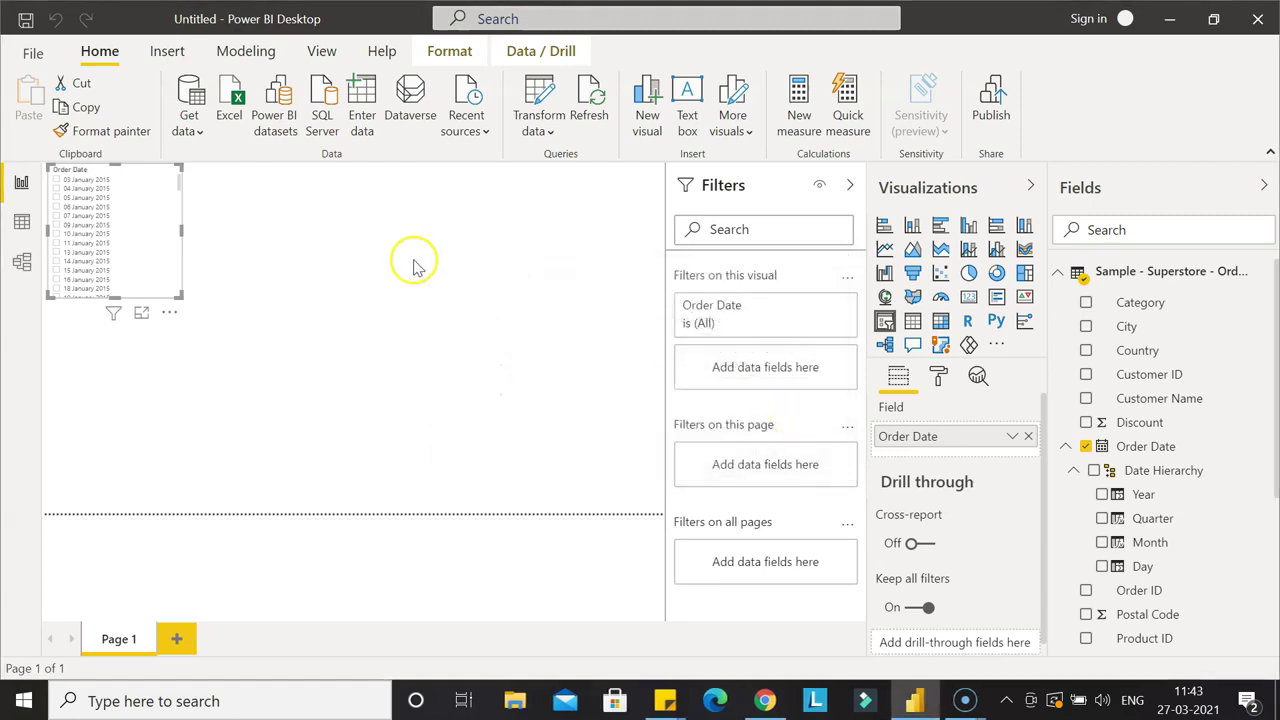
click(160, 214)
click(617, 320)
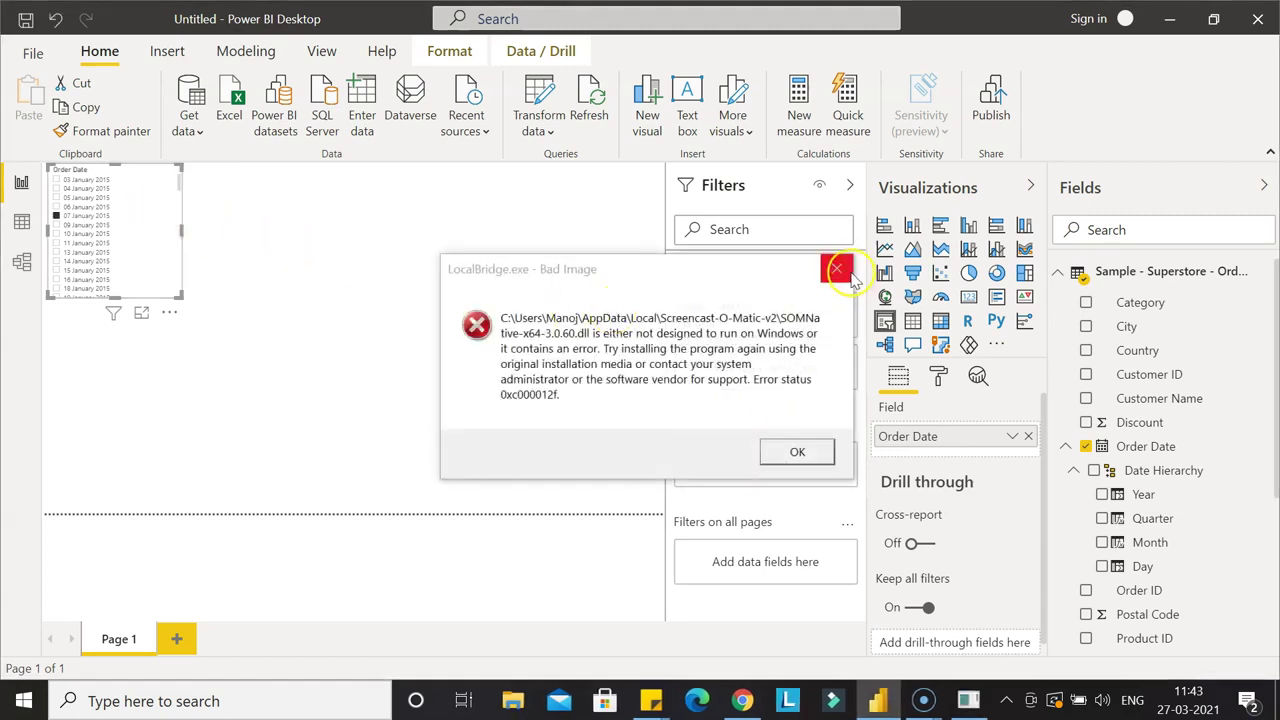
click(848, 276)
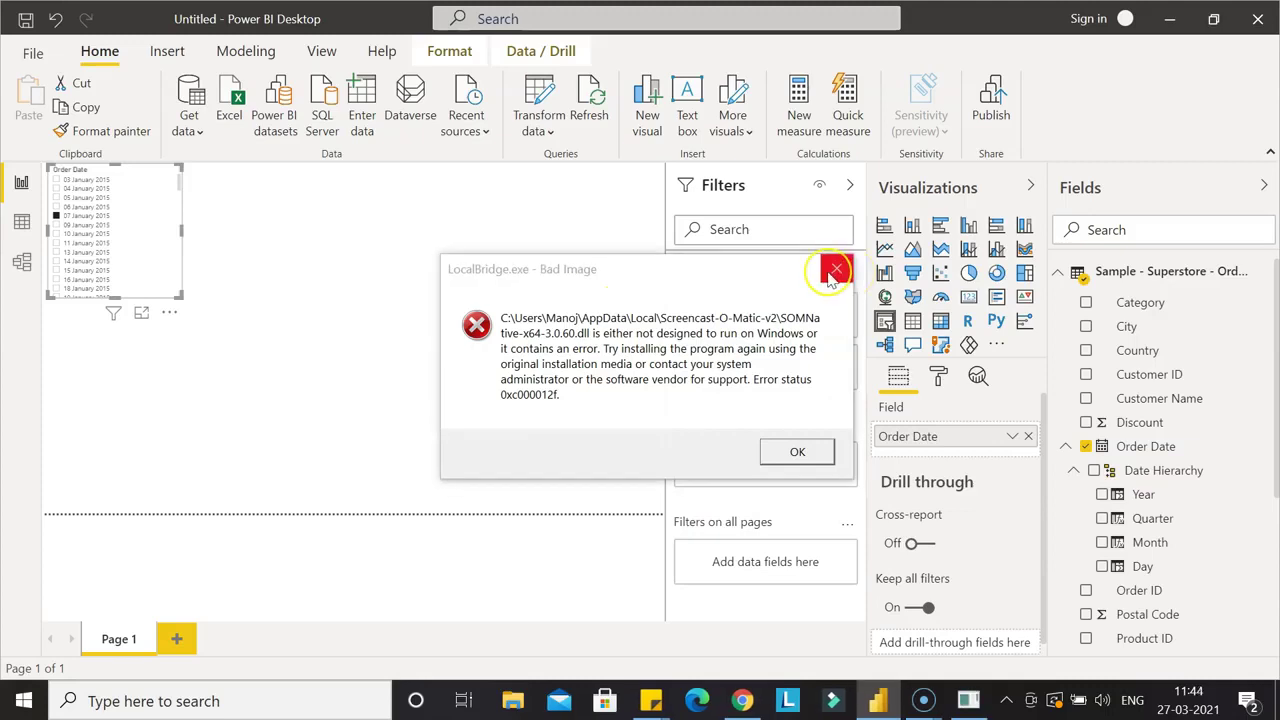
click(834, 275)
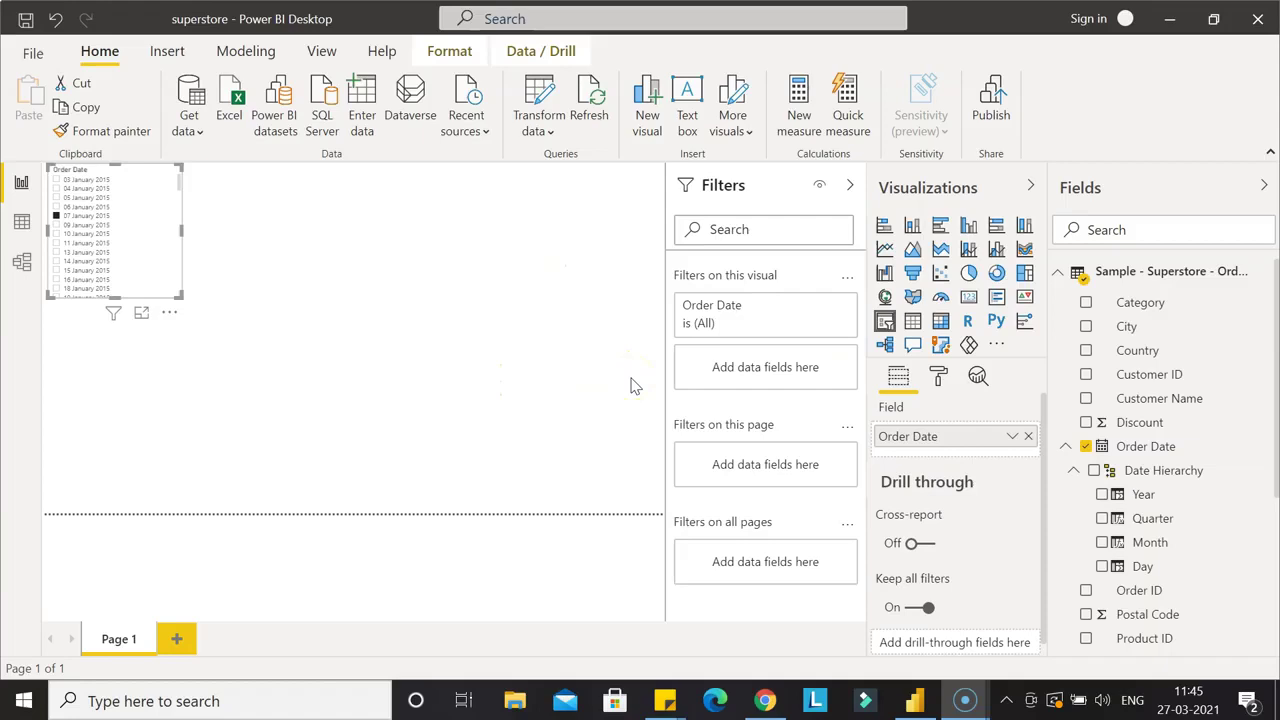
Step: Select the Order Date list slicer and remove it via its More options menu
click(557, 398)
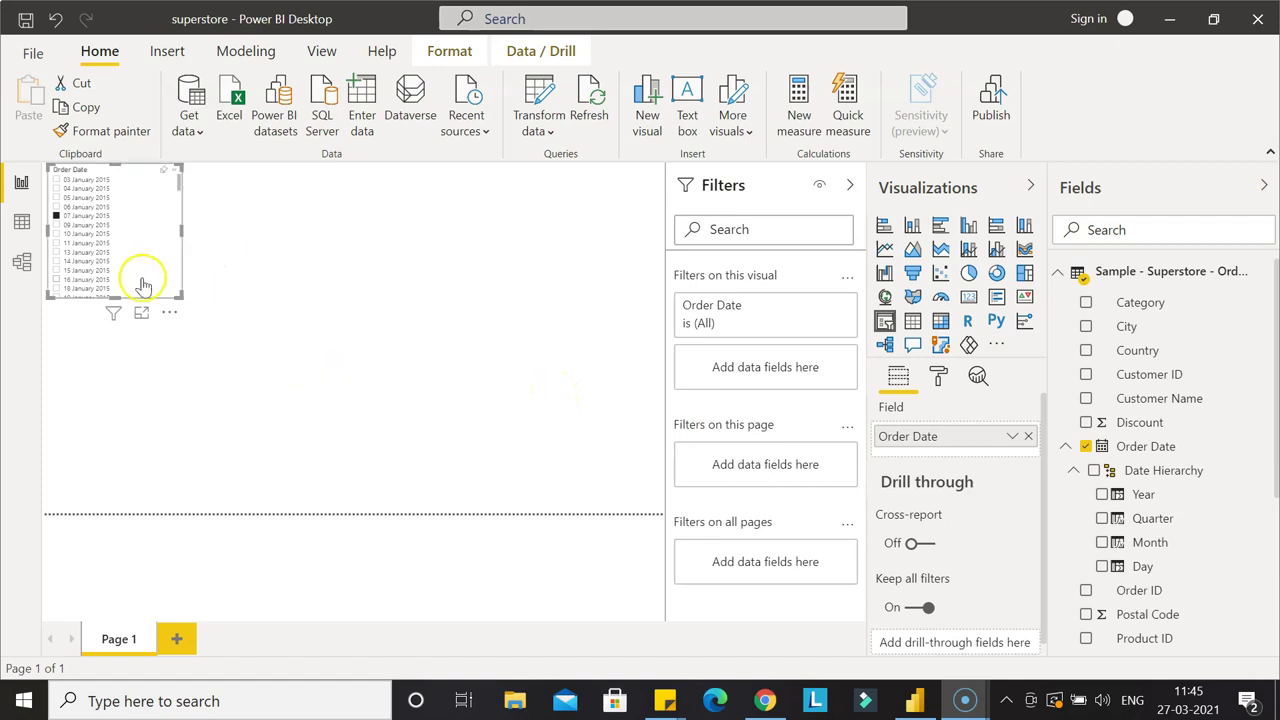
click(75, 190)
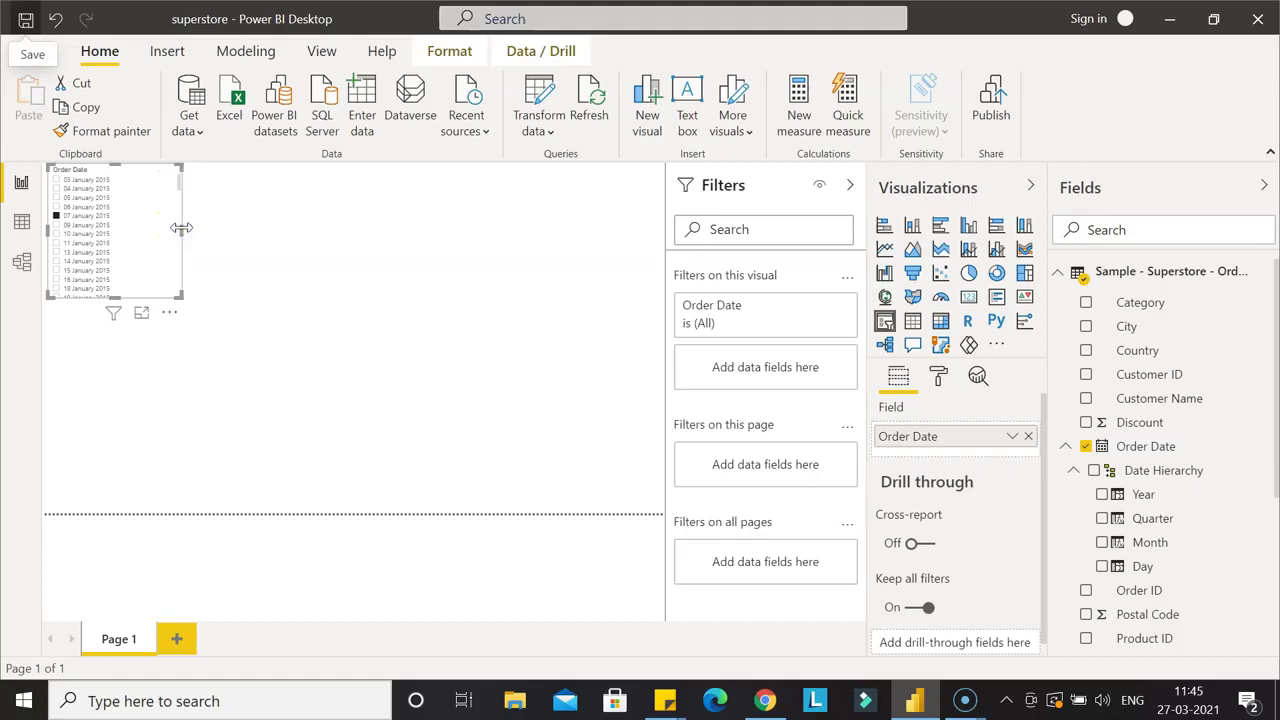
click(178, 193)
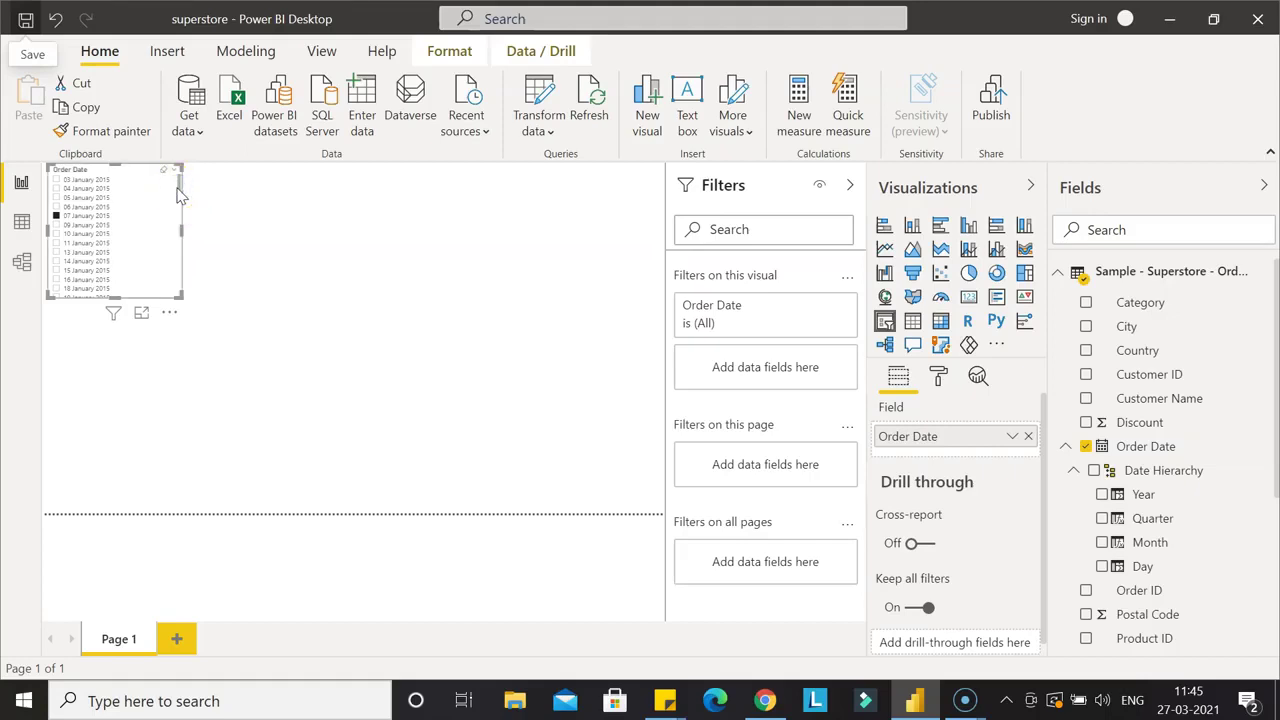
click(176, 168)
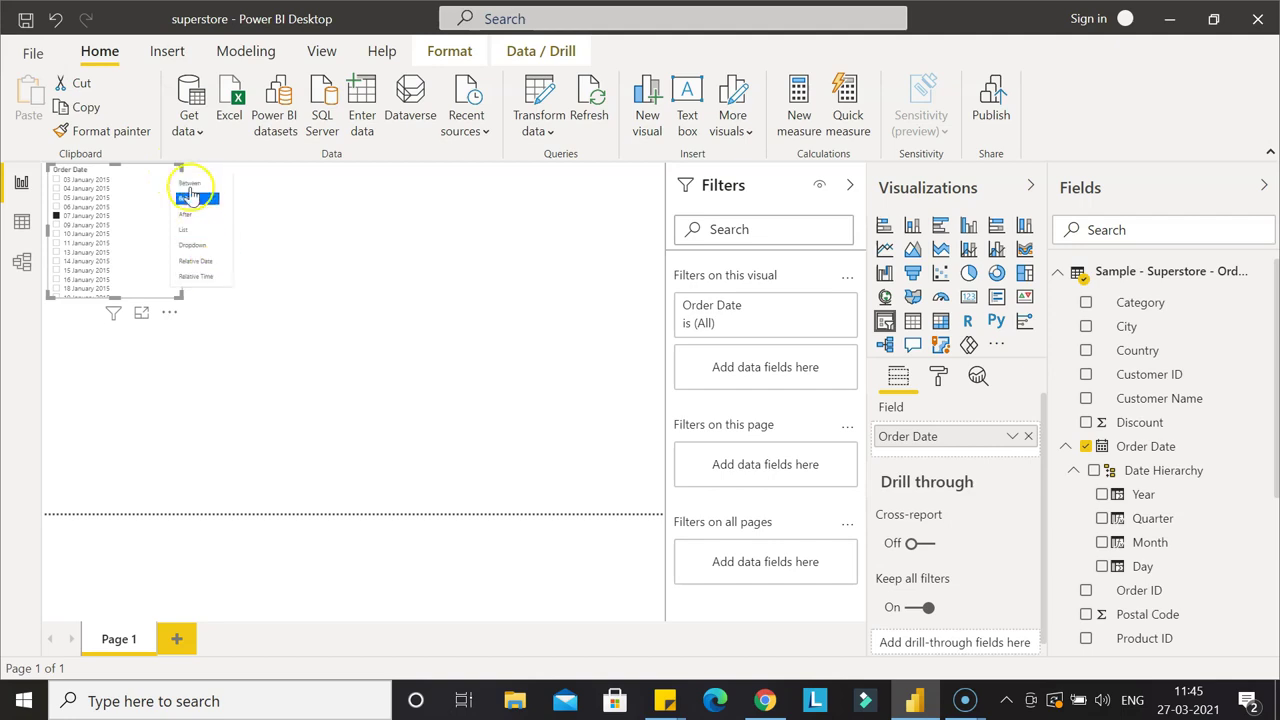
click(174, 308)
click(172, 311)
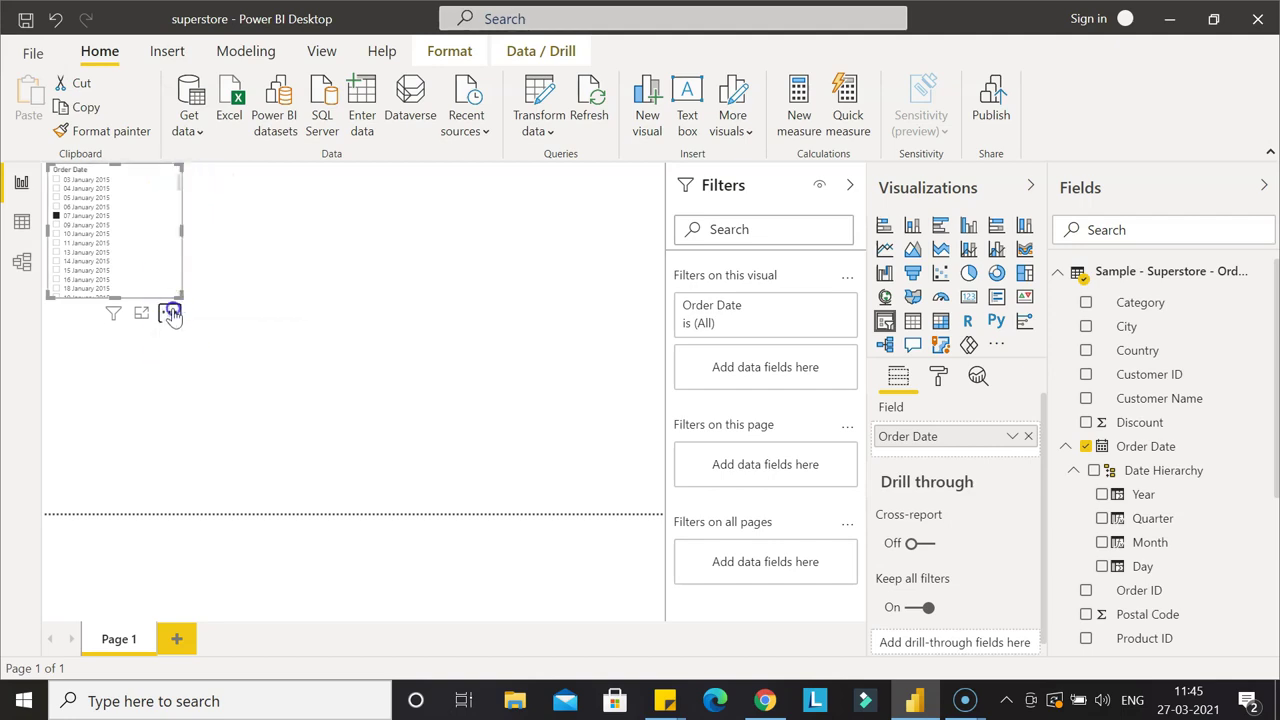
click(228, 385)
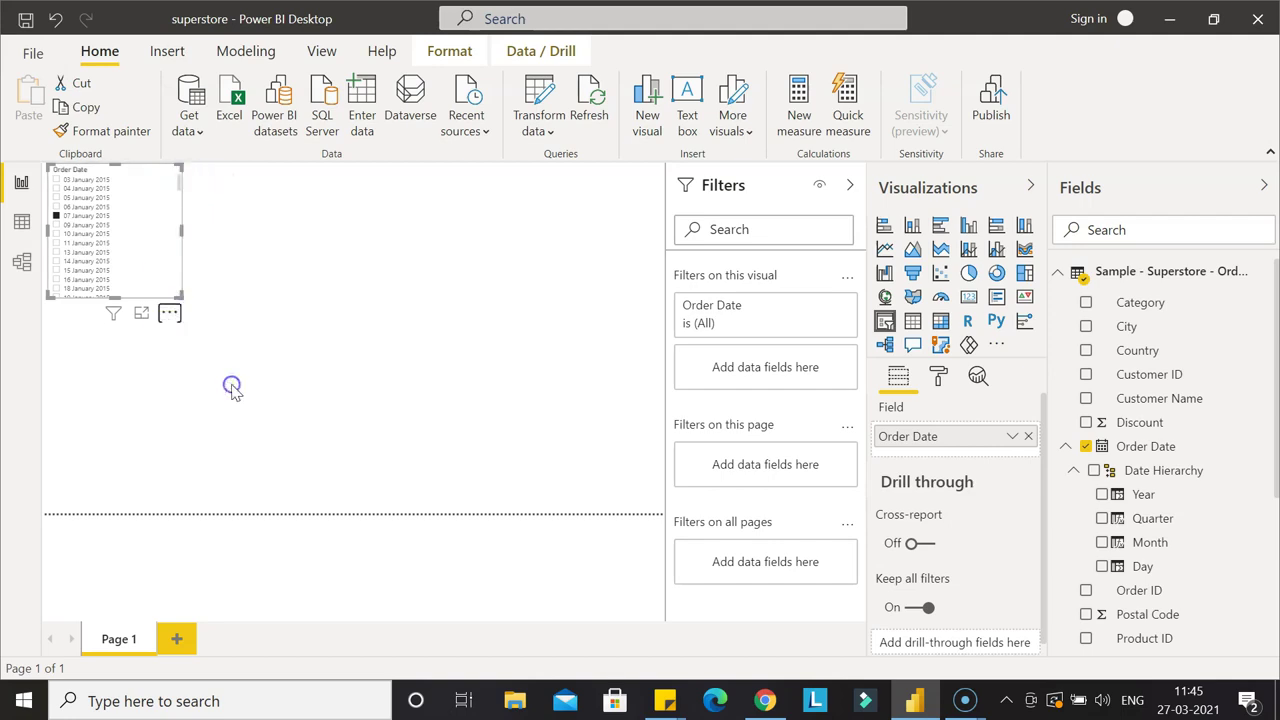
Step: Add an Order Date range slicer filtering dates from 02-03-2016 to 24-05-2017
click(884, 322)
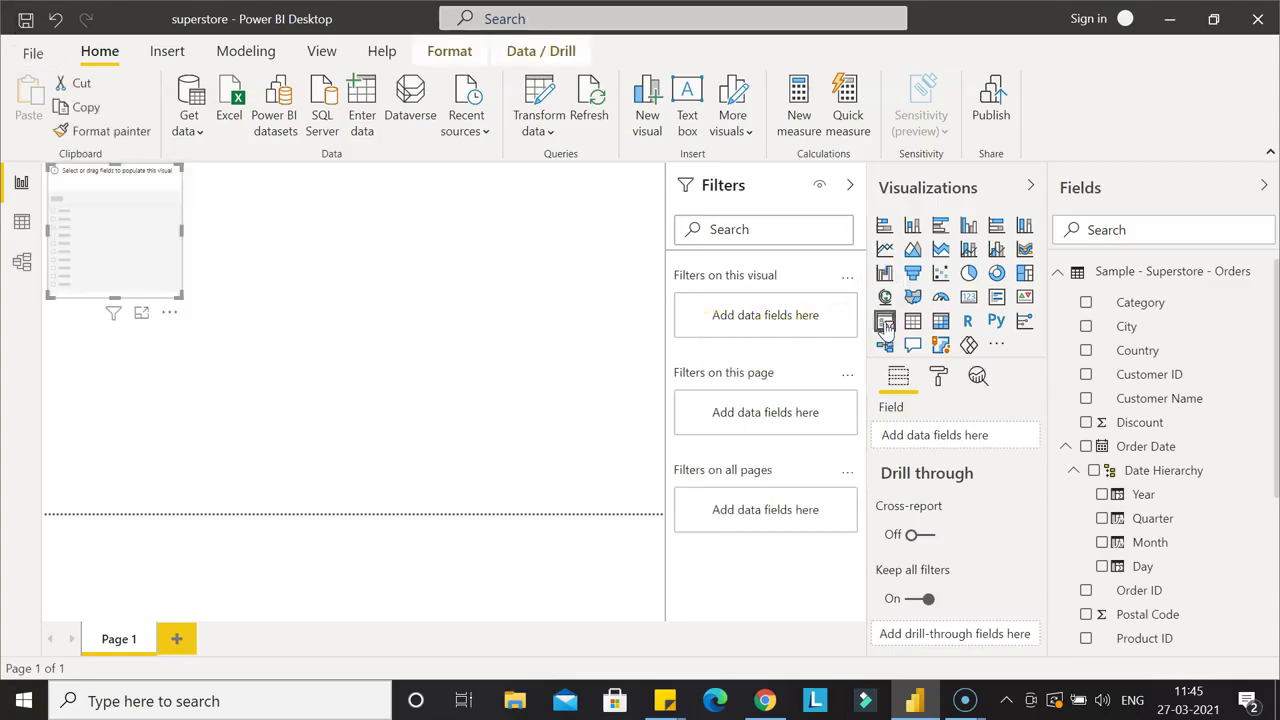
click(1088, 447)
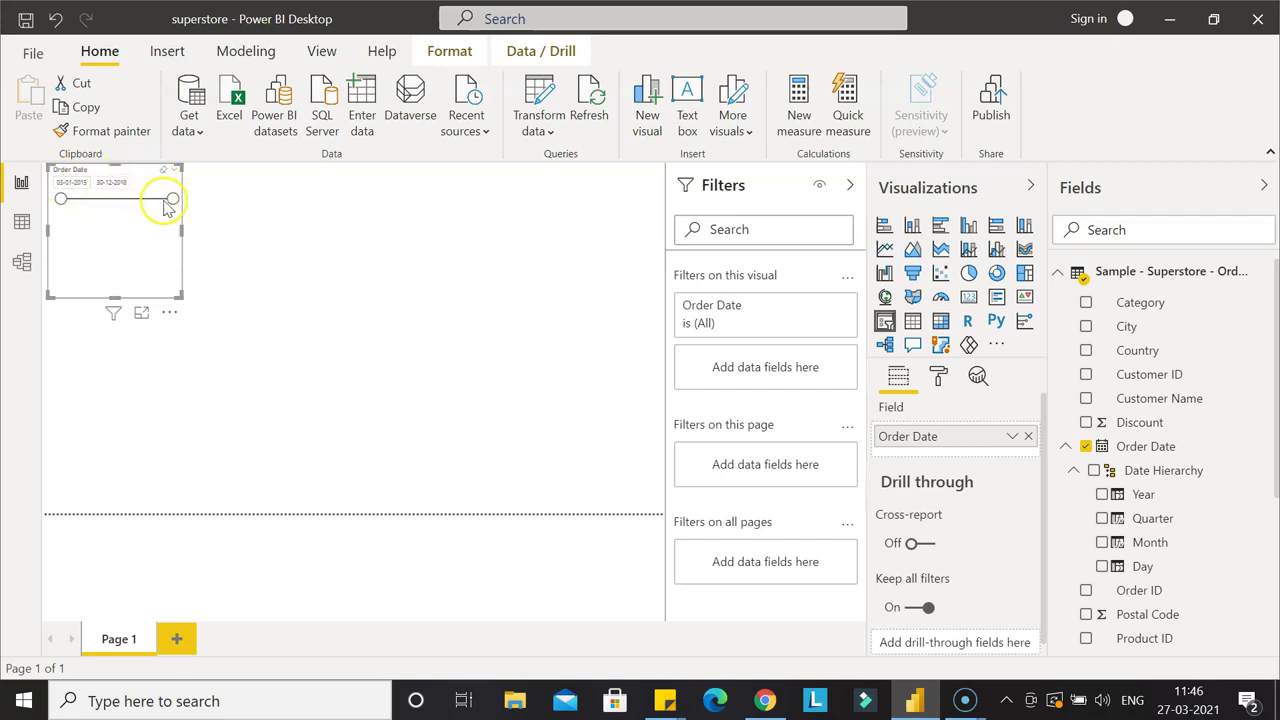
drag(172, 204, 95, 206)
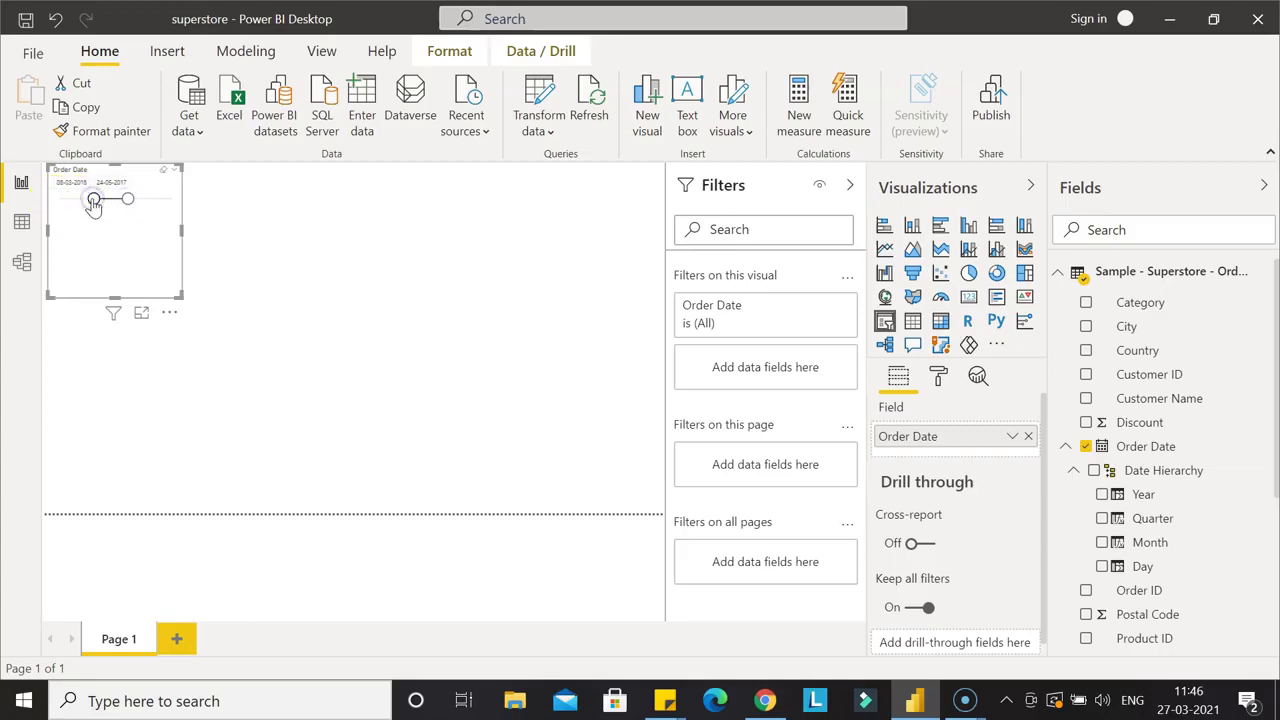
click(80, 183)
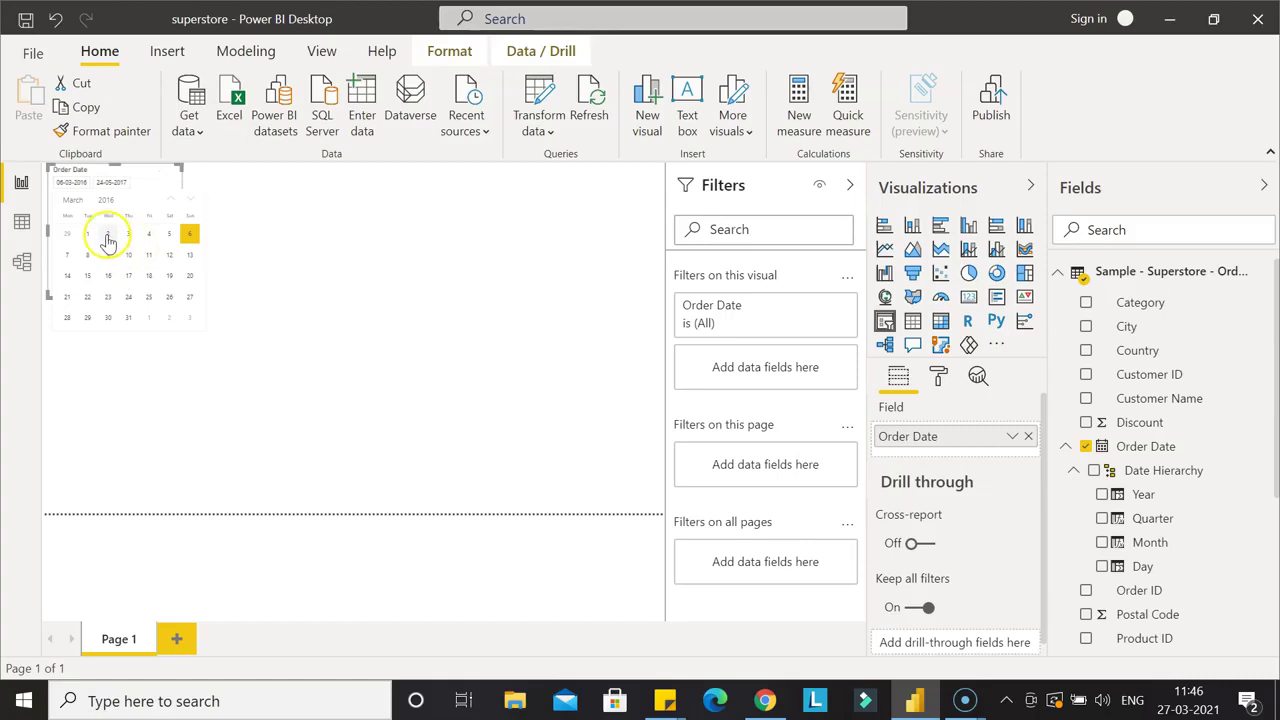
click(108, 234)
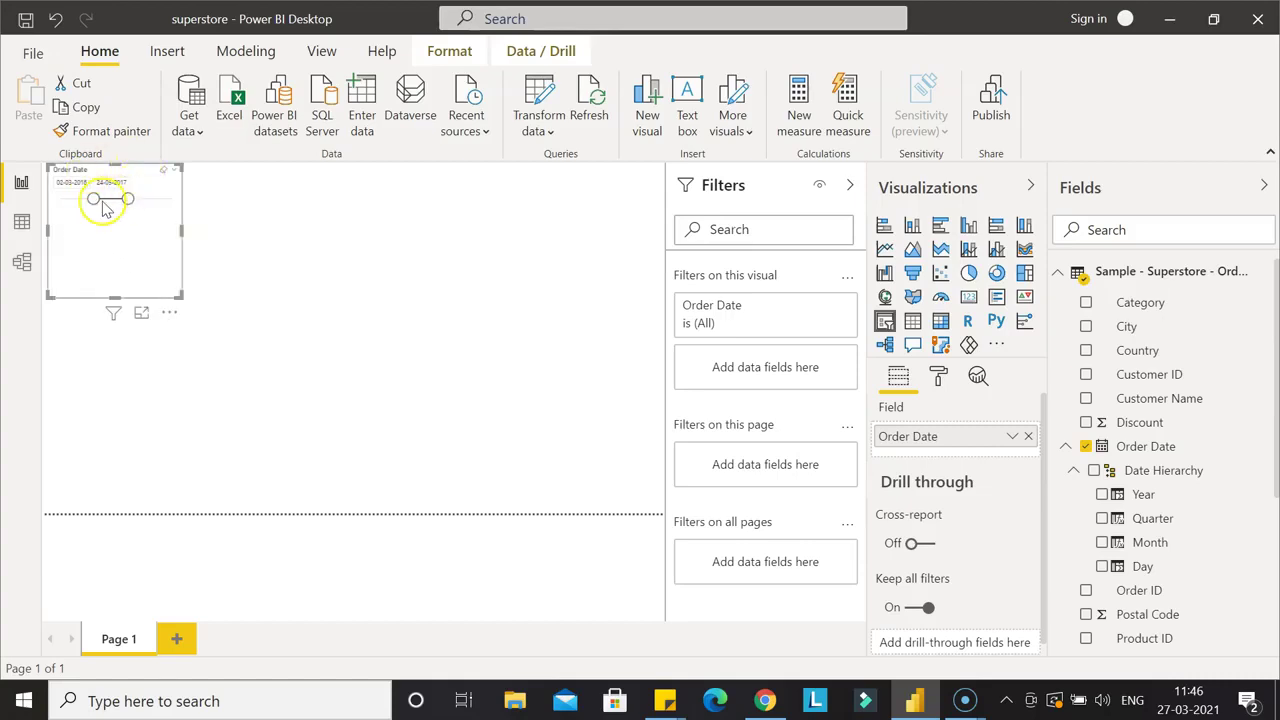
click(118, 202)
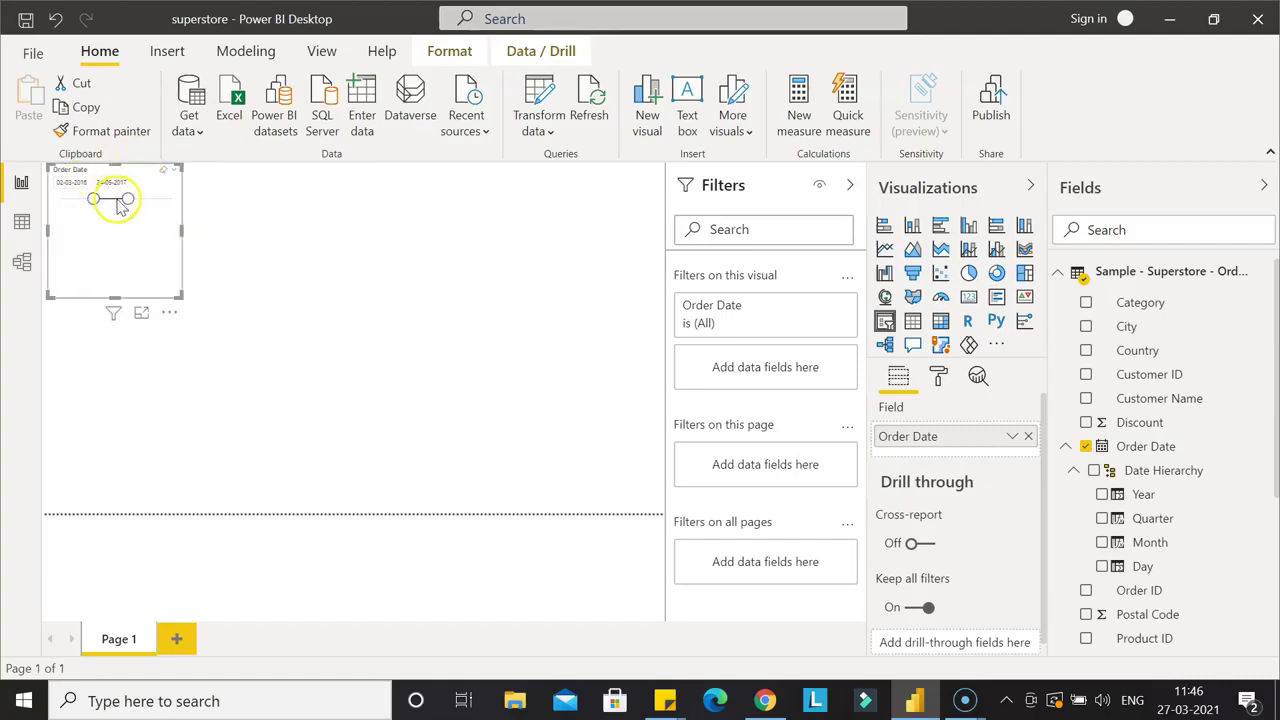